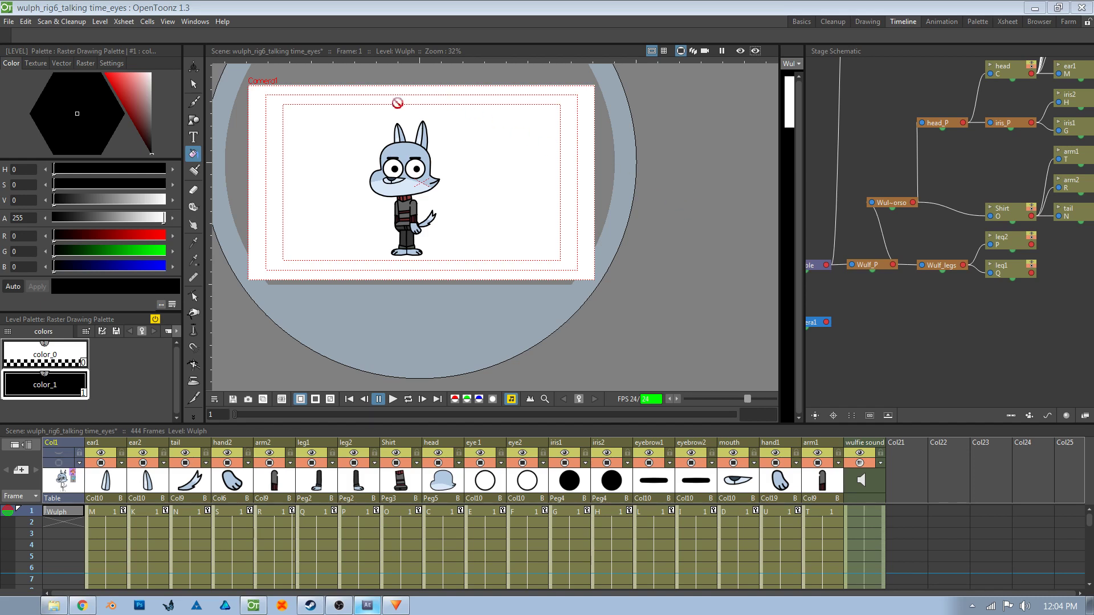
# Check the hidden system tray icons, then dismiss the tray popup
pyautogui.click(366, 137)
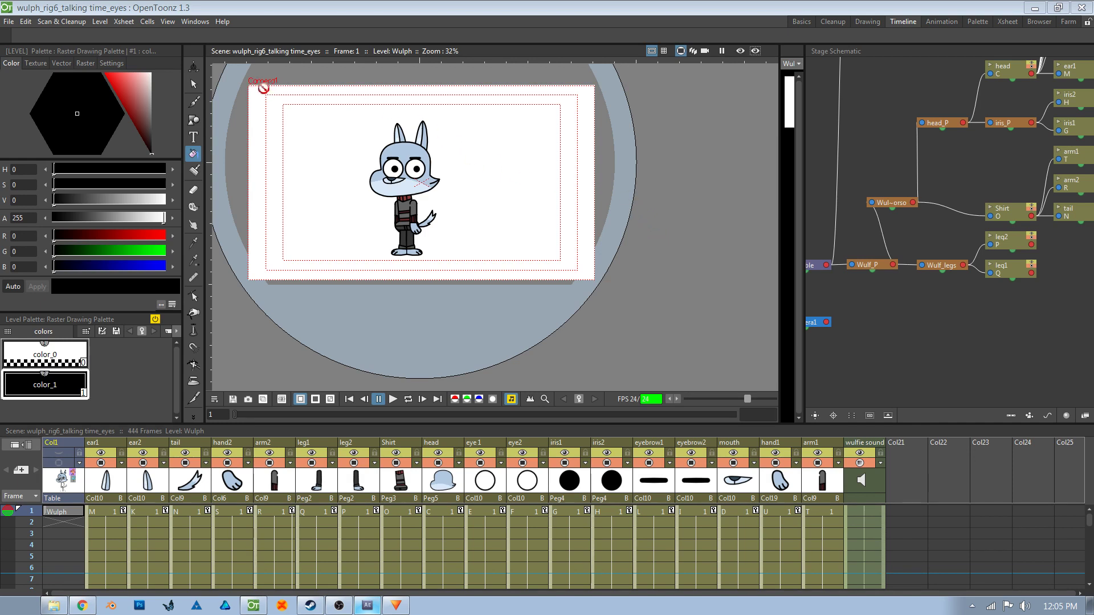
pyautogui.click(972, 606)
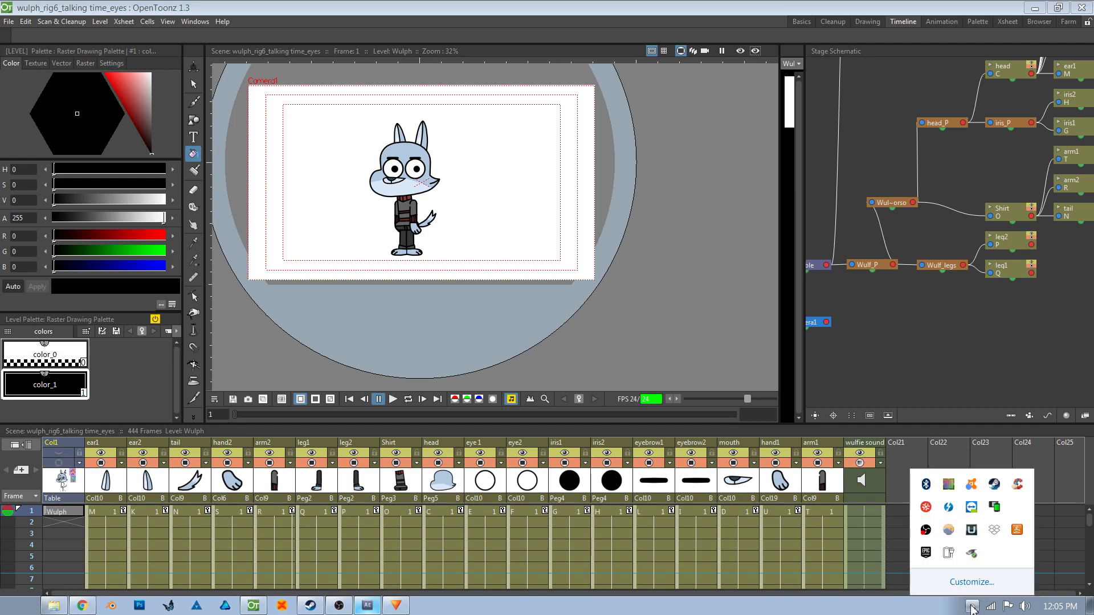
pyautogui.click(972, 606)
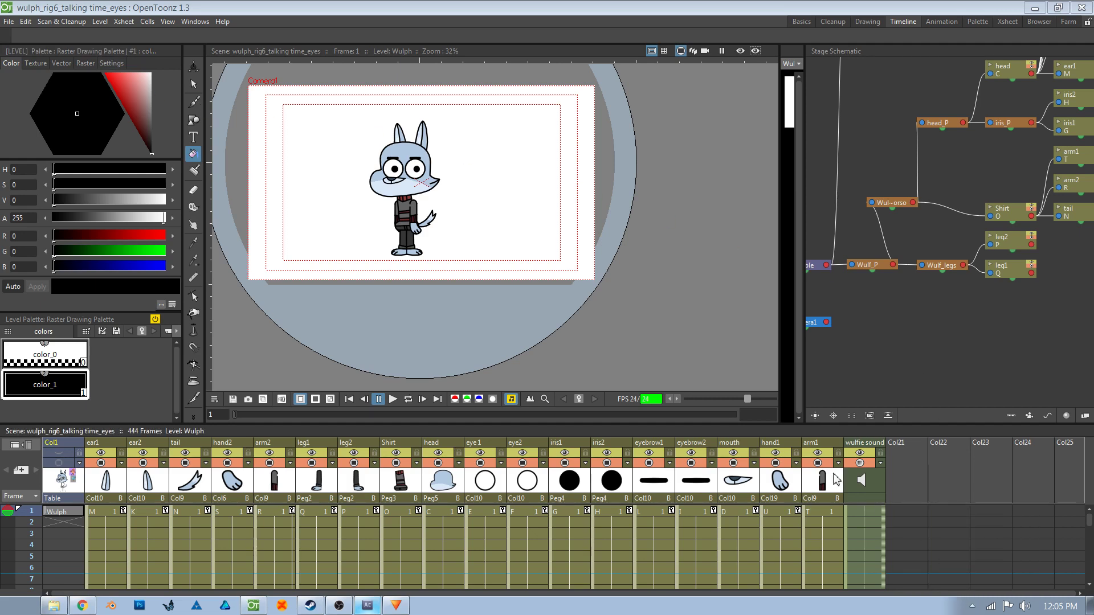
# Open Output Settings, keep Camera1 as the output camera, and bring up the save-folder chooser
pyautogui.click(11, 22)
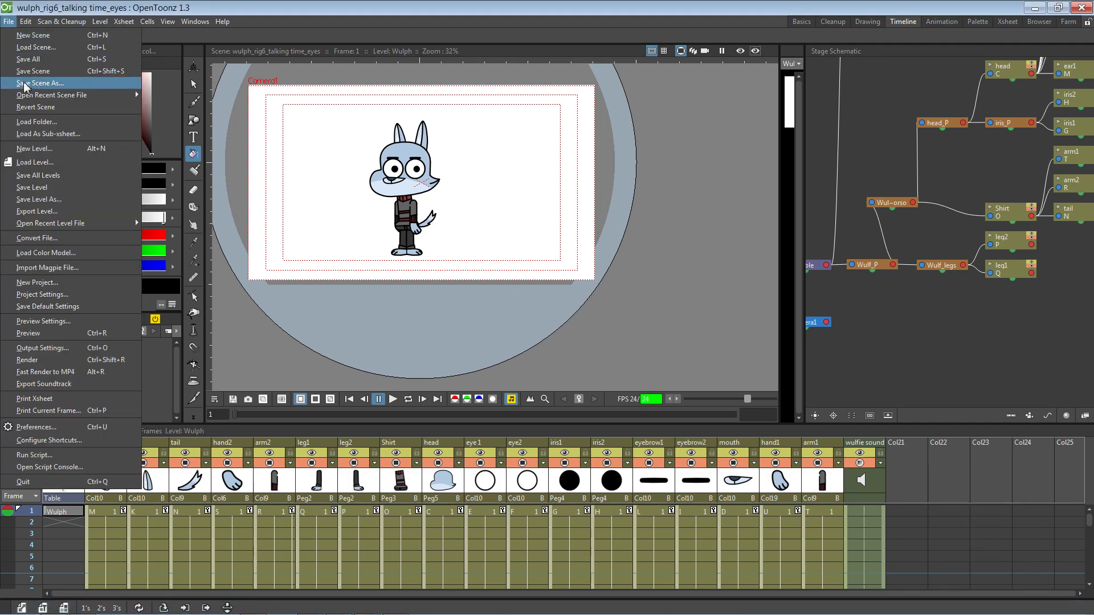
pyautogui.click(80, 349)
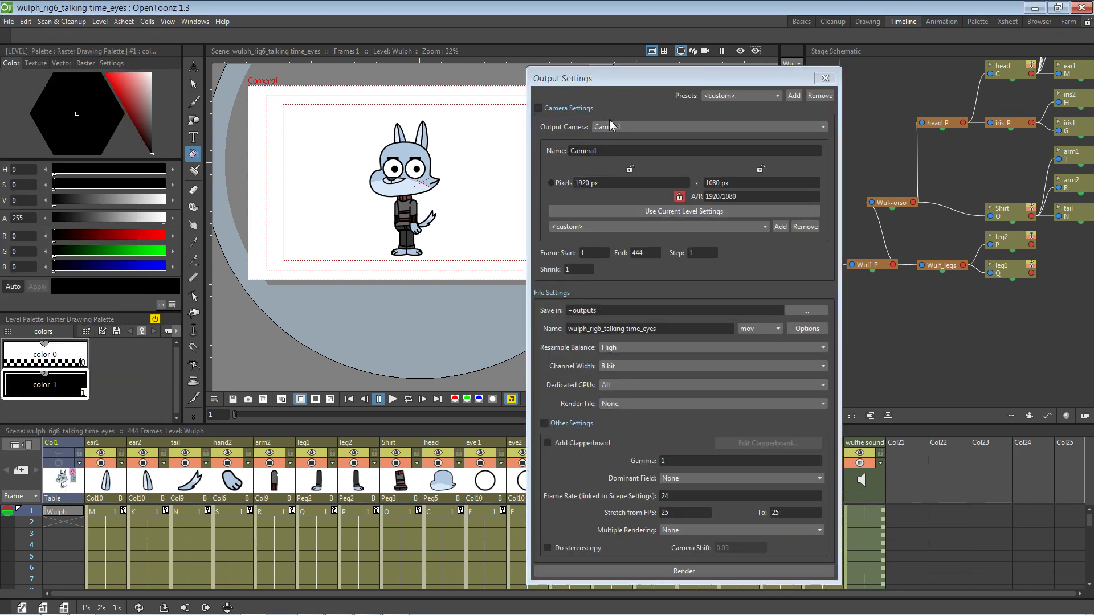
pyautogui.click(645, 127)
pyautogui.click(643, 129)
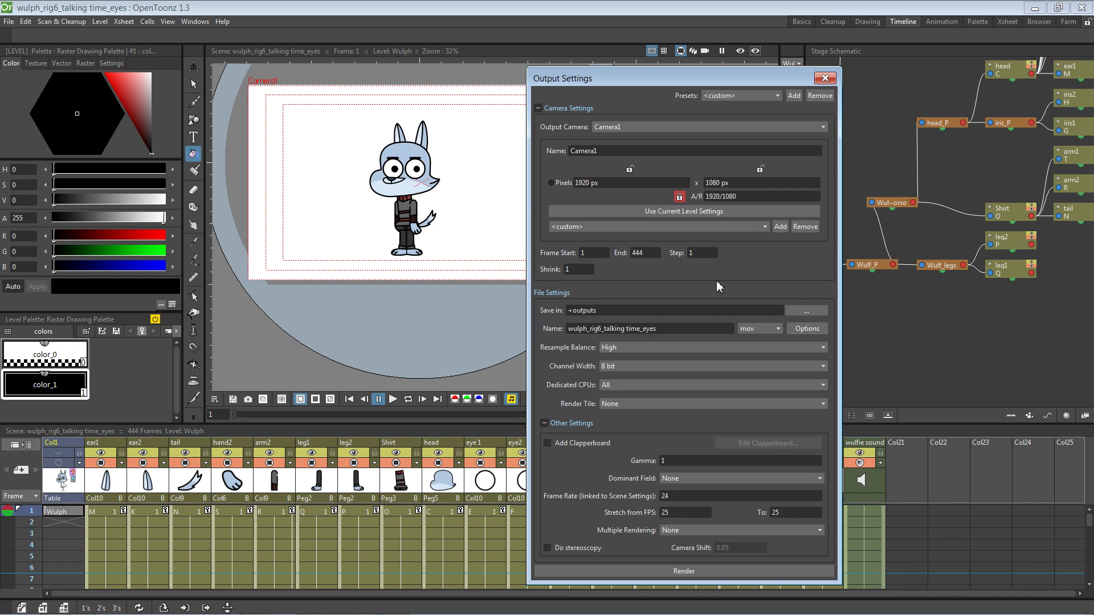
pyautogui.click(807, 310)
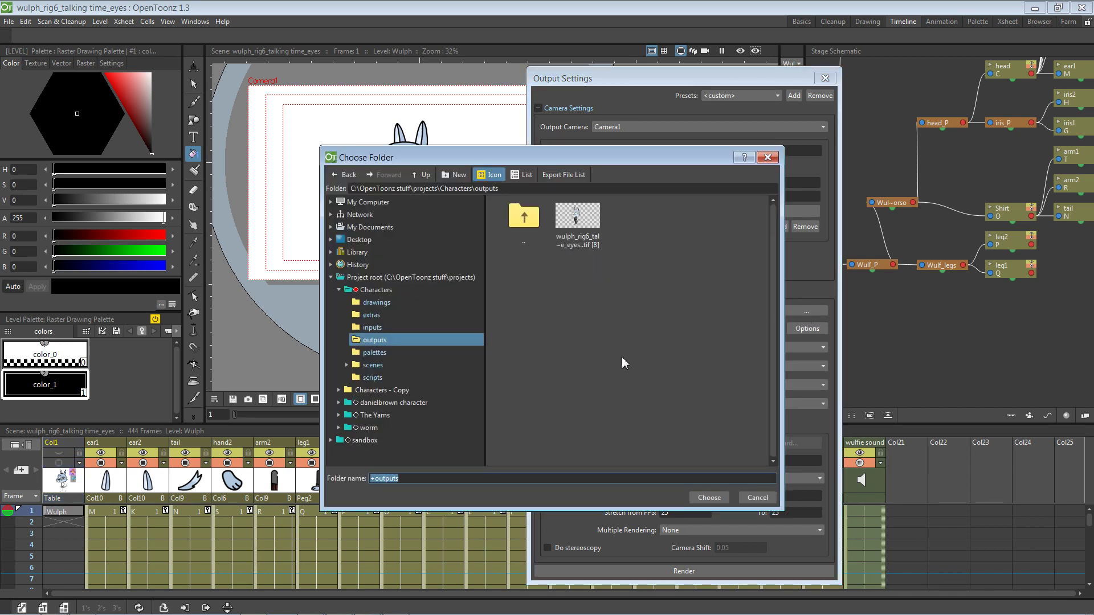
# Cancel the folder chooser, leave the format on mov after trying png, and close Output Settings
pyautogui.click(750, 499)
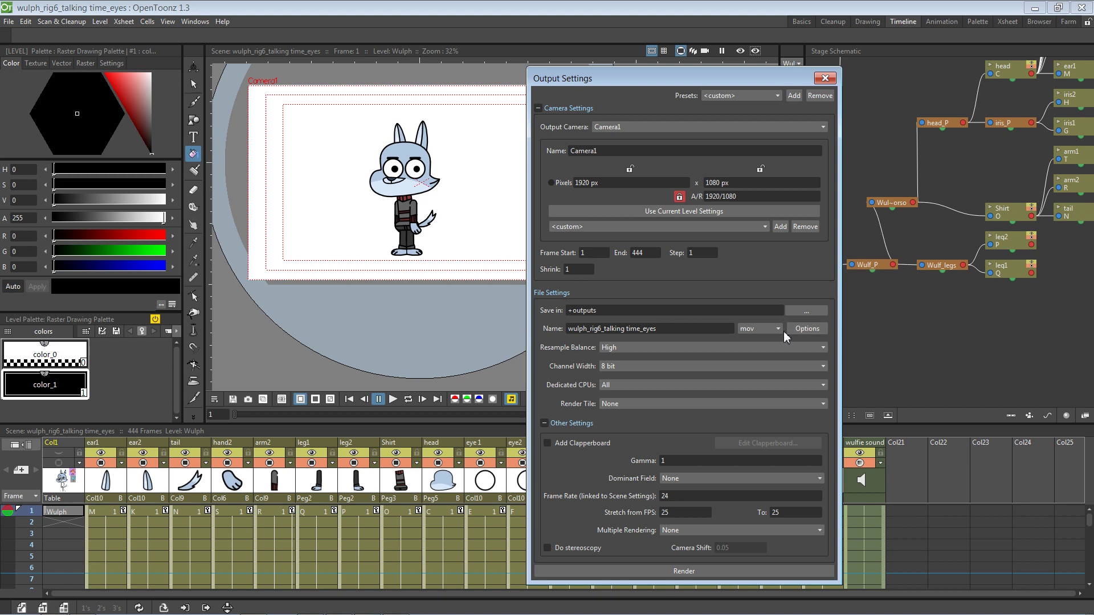
pyautogui.click(766, 330)
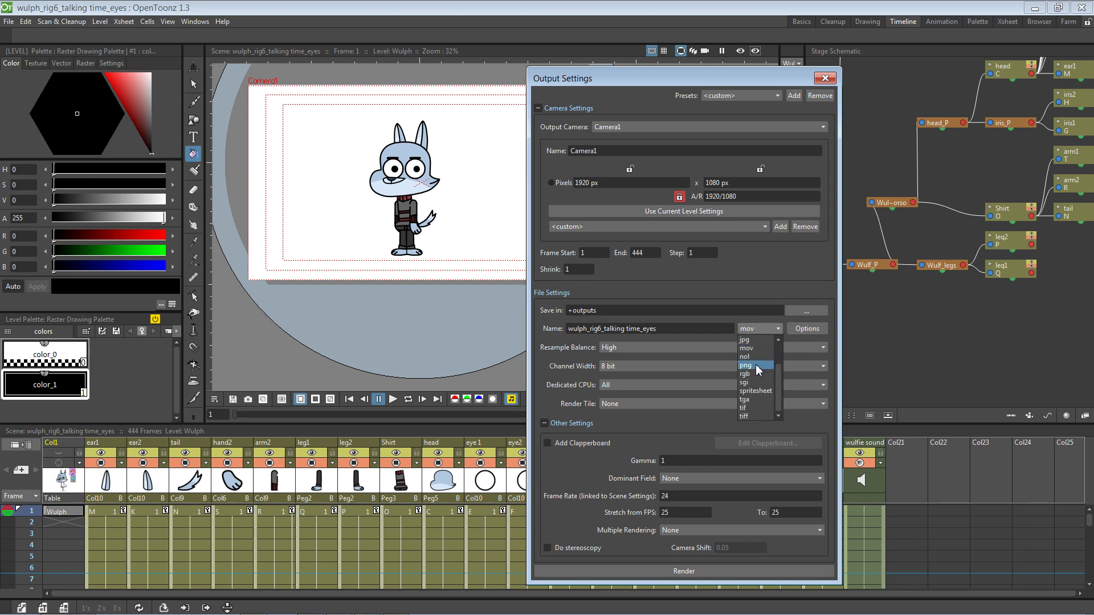
pyautogui.click(758, 366)
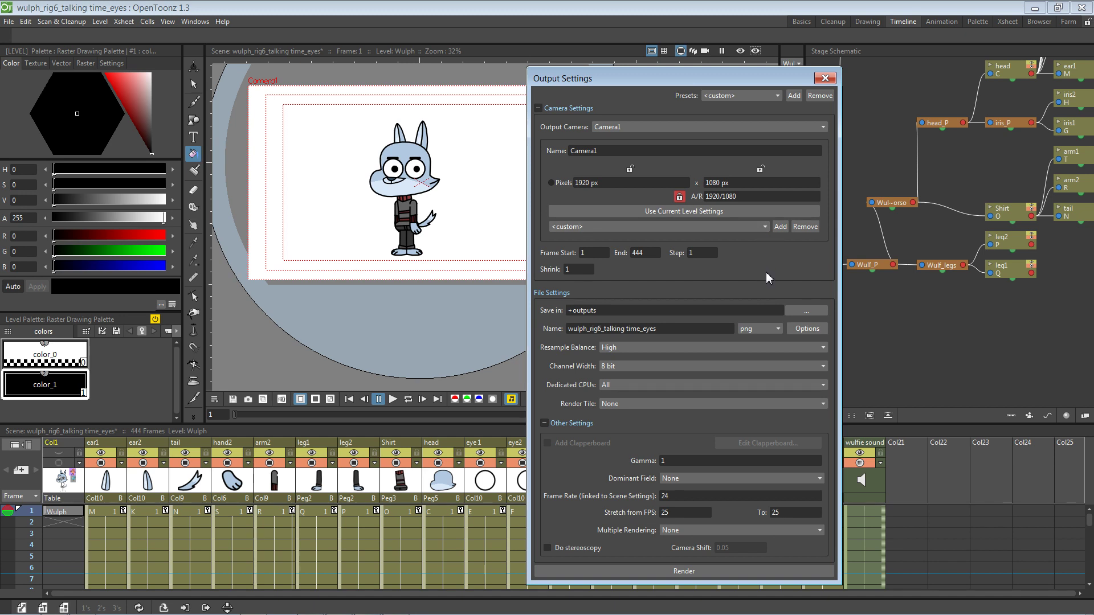
pyautogui.click(778, 330)
pyautogui.click(763, 347)
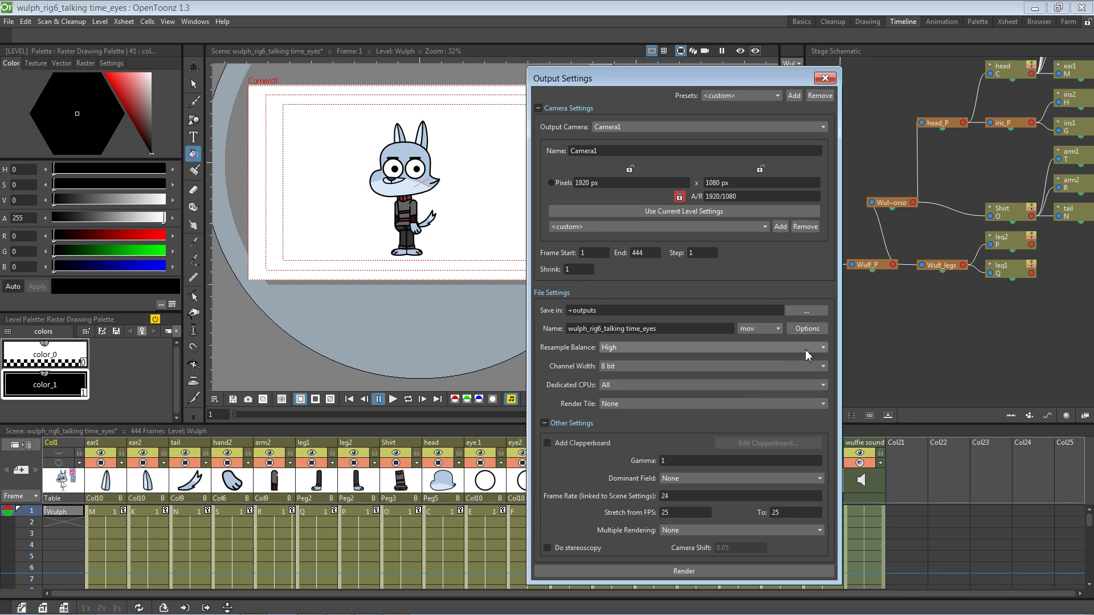
pyautogui.click(826, 79)
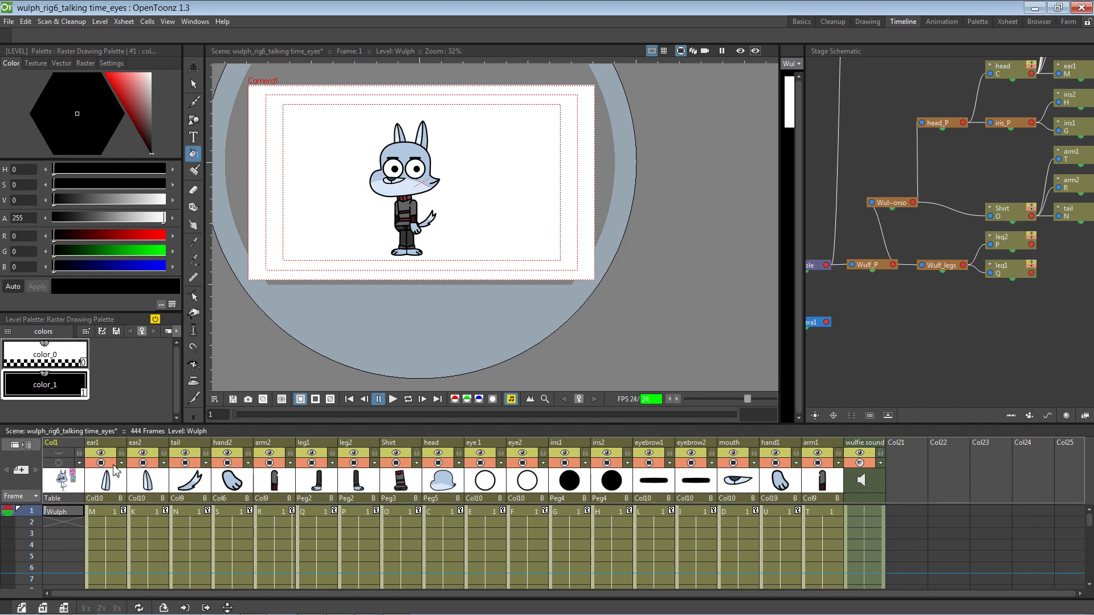
pyautogui.press('`')
pyautogui.click(902, 21)
pyautogui.click(939, 21)
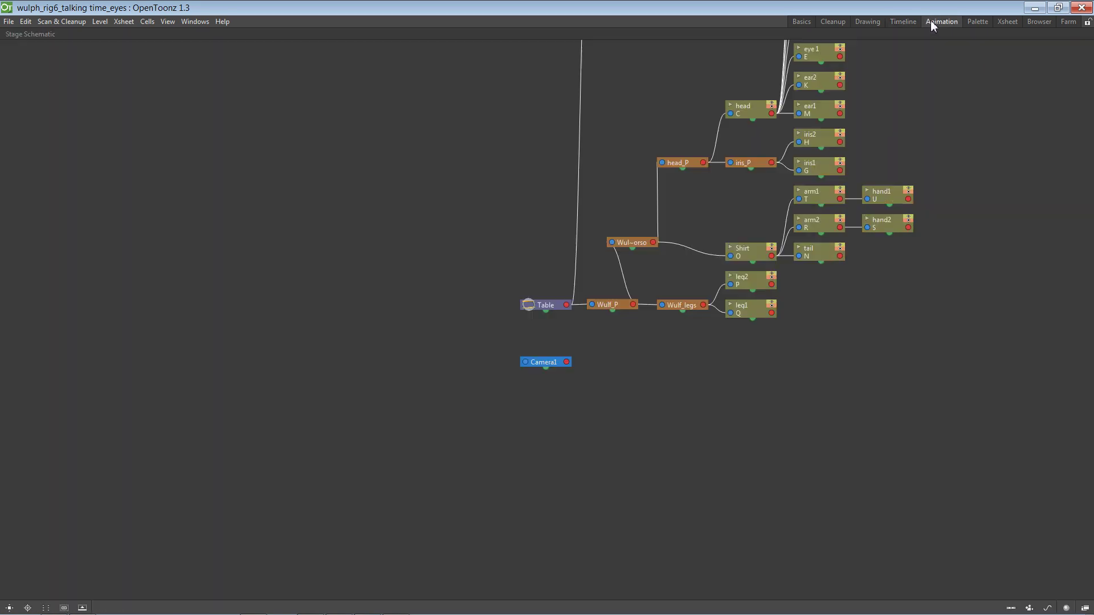
pyautogui.press('`')
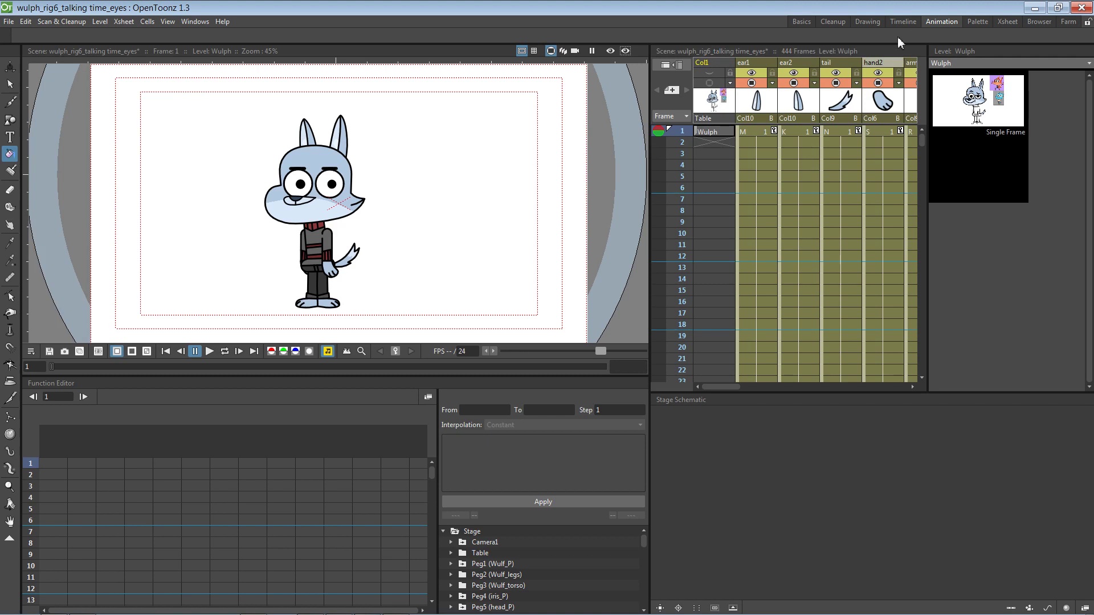
pyautogui.click(903, 22)
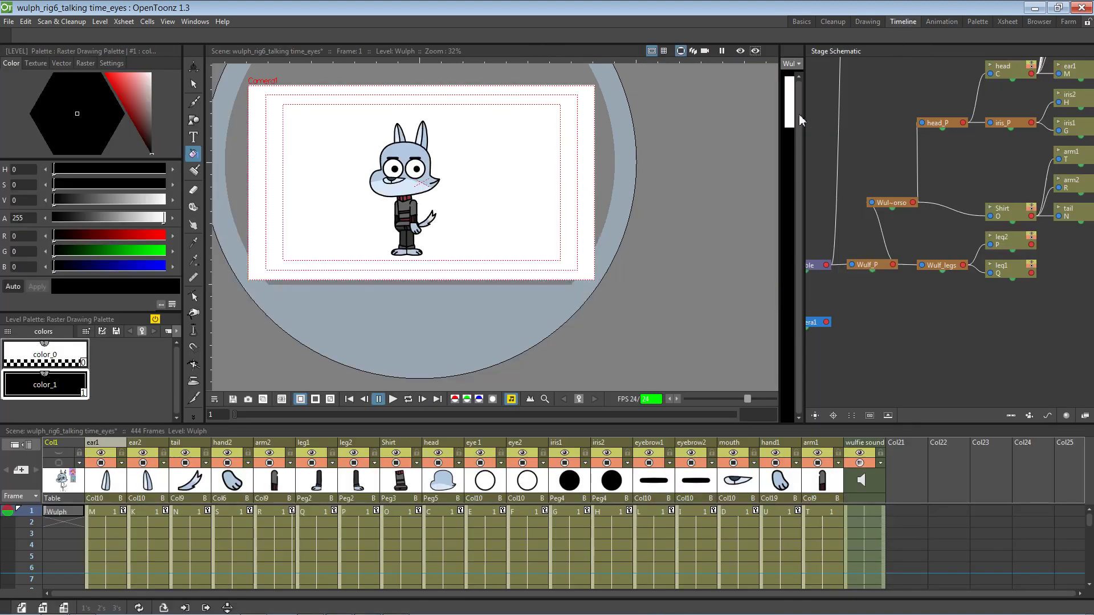
# Insert an empty column before Col1 and draw a camera-sized rectangle on its frame 1
pyautogui.rightClick(66, 450)
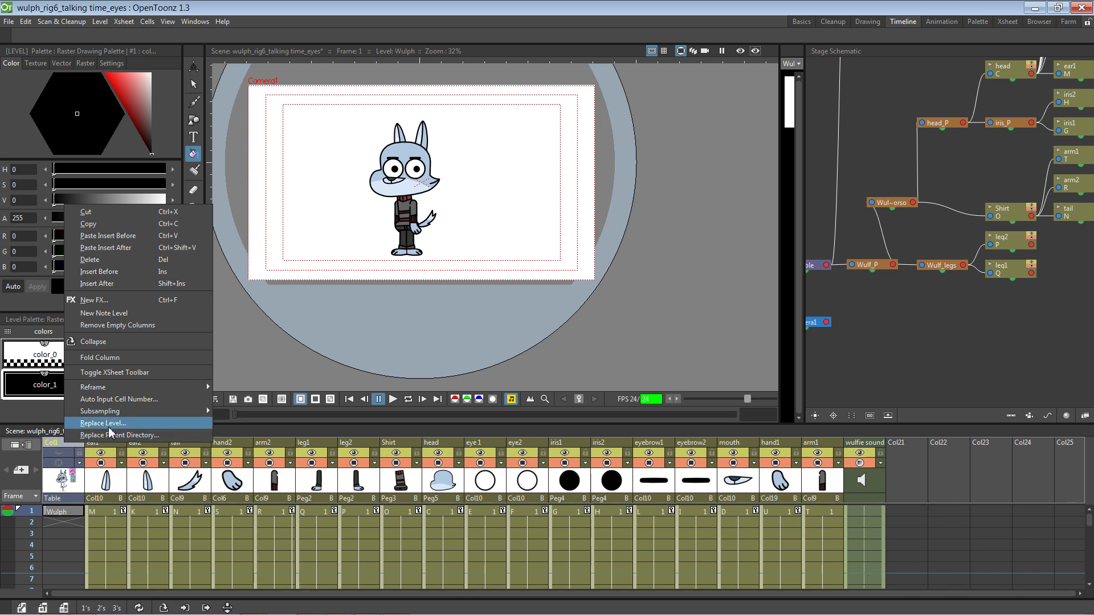
pyautogui.click(154, 276)
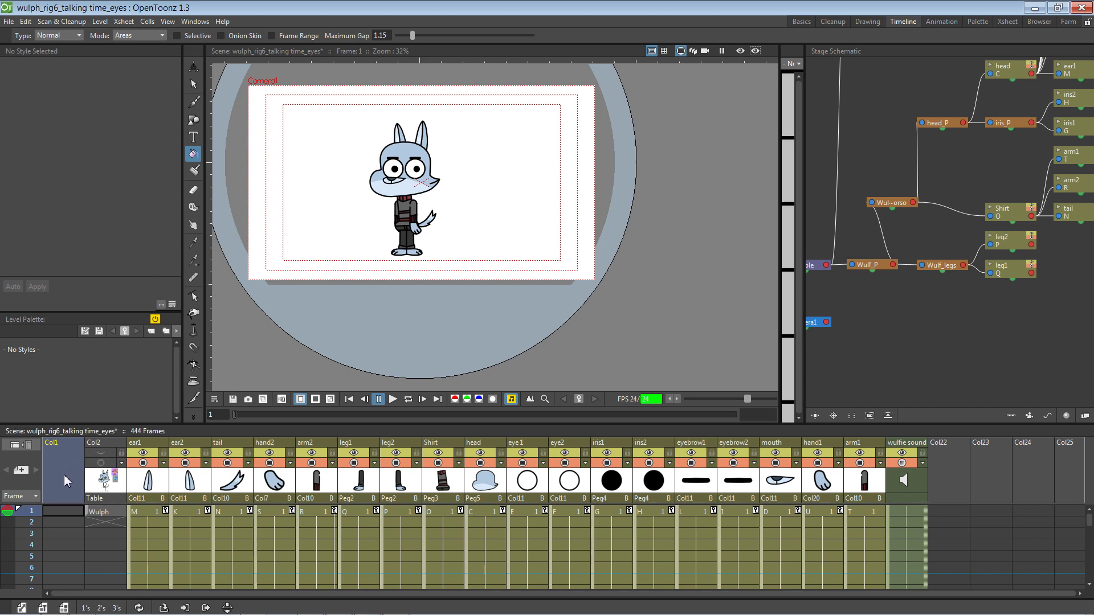
pyautogui.click(62, 512)
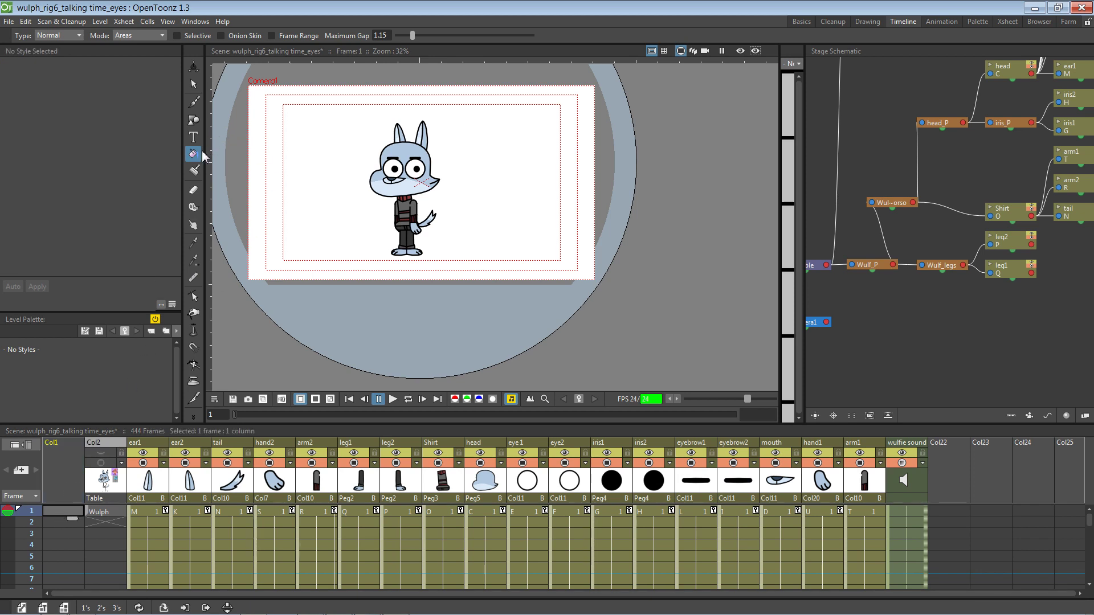
pyautogui.click(193, 119)
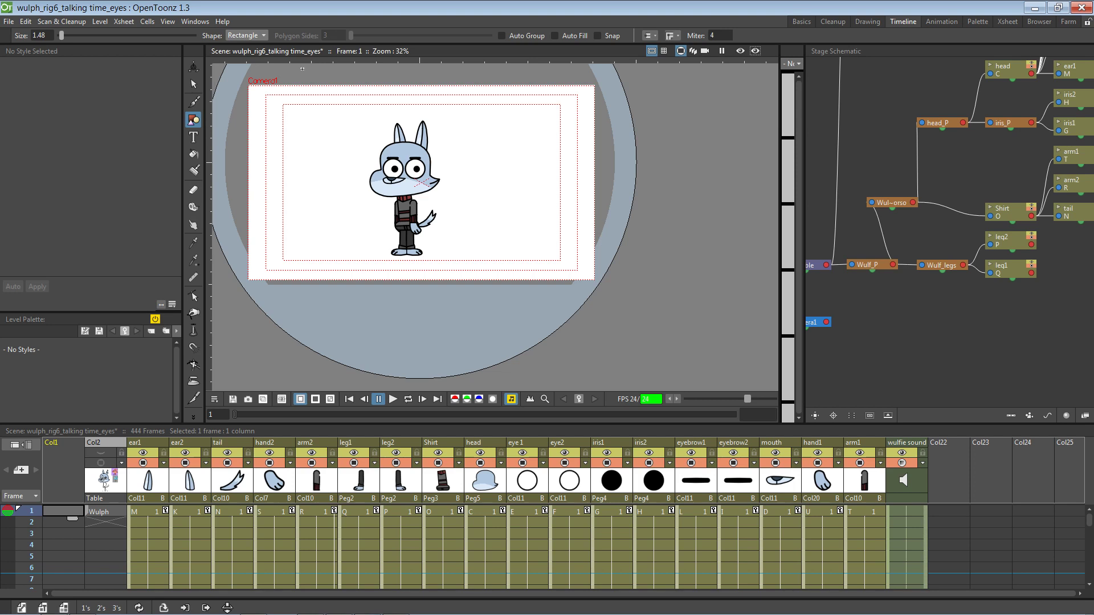
pyautogui.moveTo(246, 84); pyautogui.dragTo(603, 286)
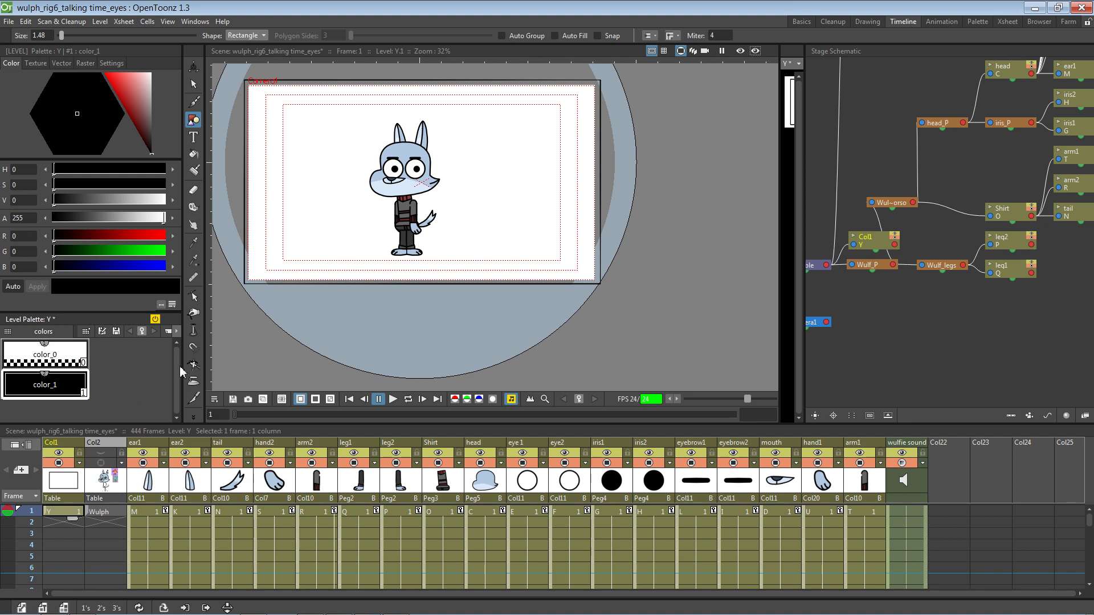
# Add a new palette style set to bright green (G 255) and fill the rectangle with it
pyautogui.click(118, 411)
pyautogui.rightClick(118, 412)
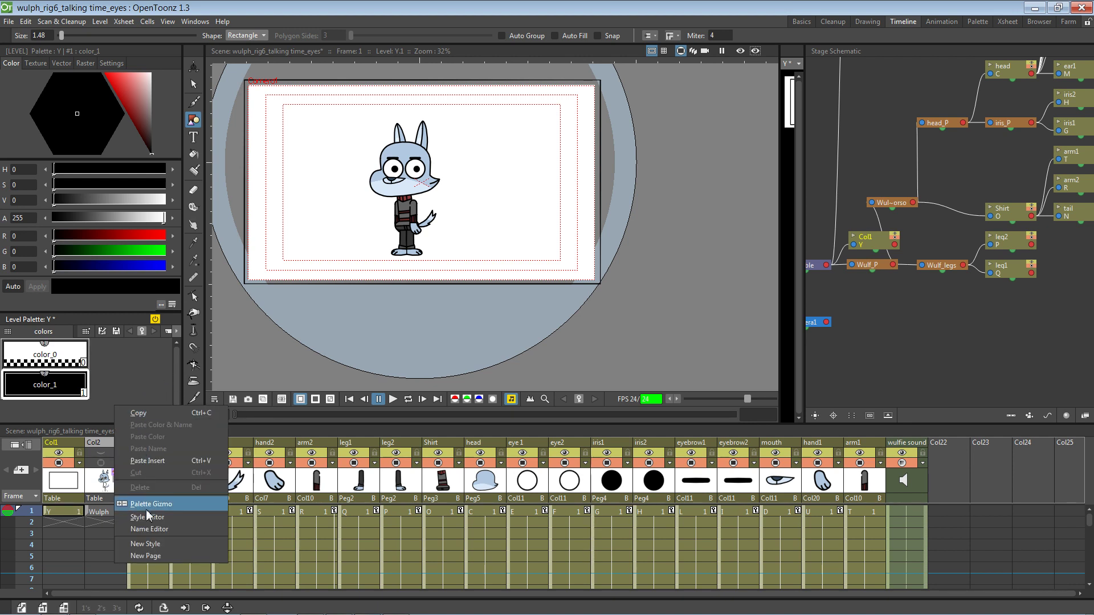
pyautogui.click(158, 544)
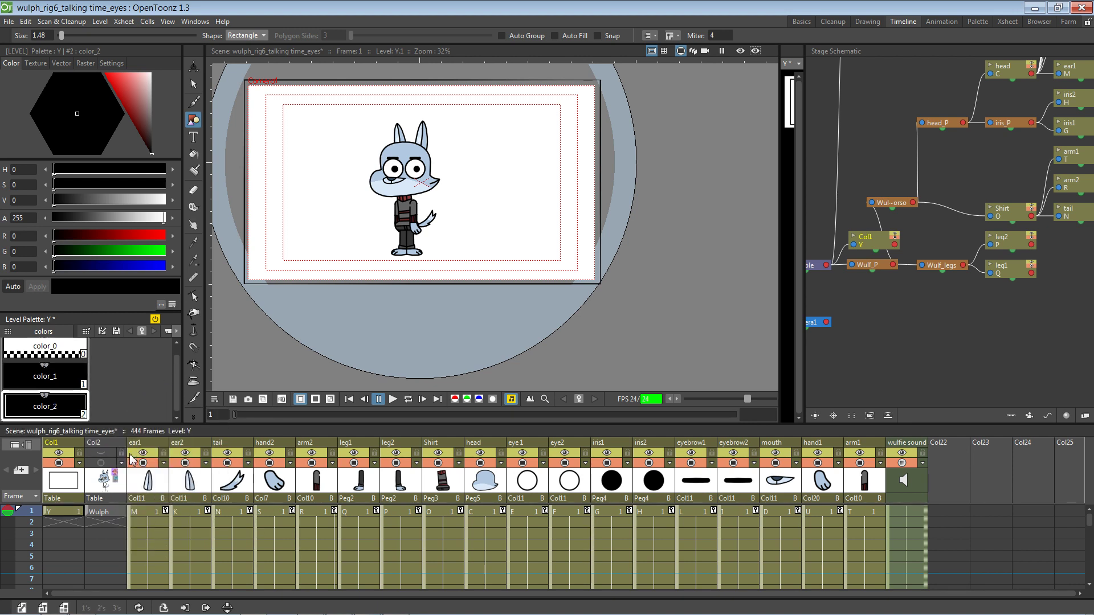
pyautogui.moveTo(127, 256); pyautogui.dragTo(166, 251)
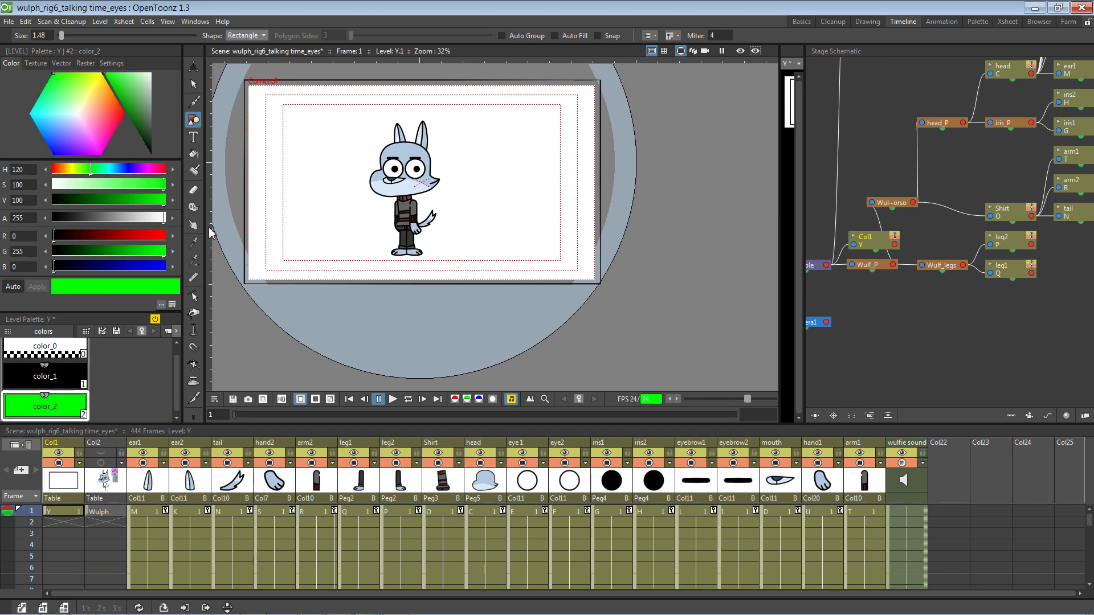
pyautogui.click(193, 154)
pyautogui.click(336, 131)
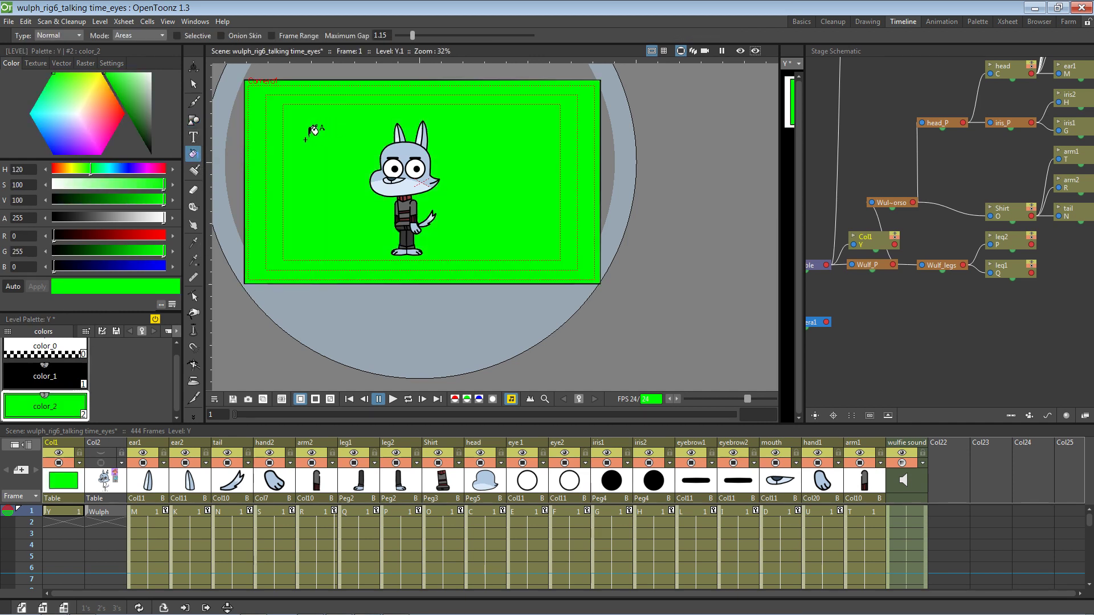
pyautogui.click(195, 86)
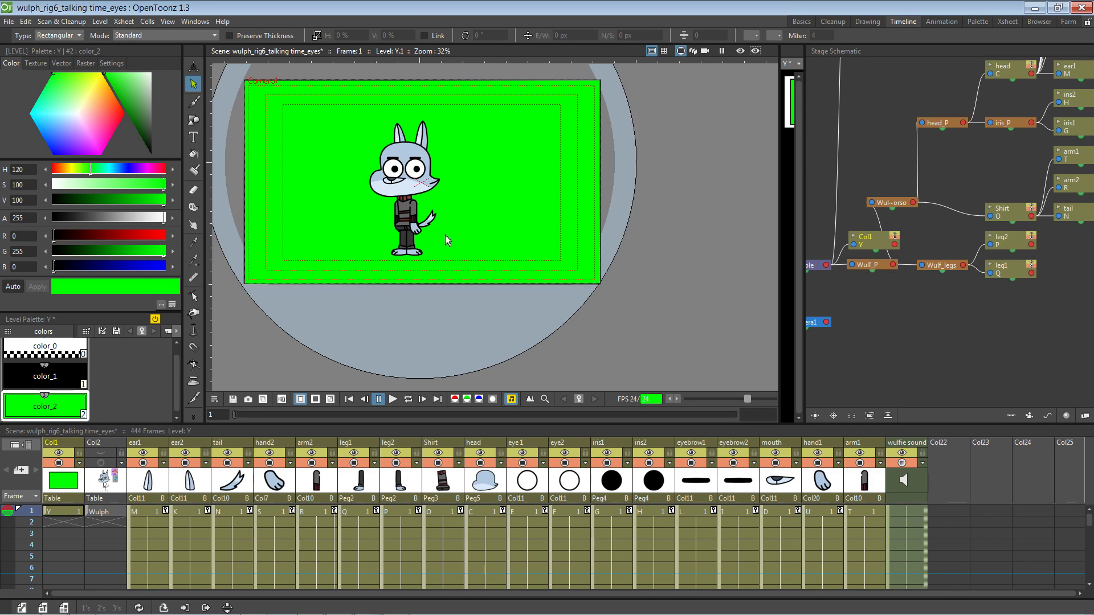
# Select the frame 3 cell of the Col1 green background column in the Xsheet
pyautogui.click(63, 534)
pyautogui.moveTo(75, 512); pyautogui.dragTo(72, 586)
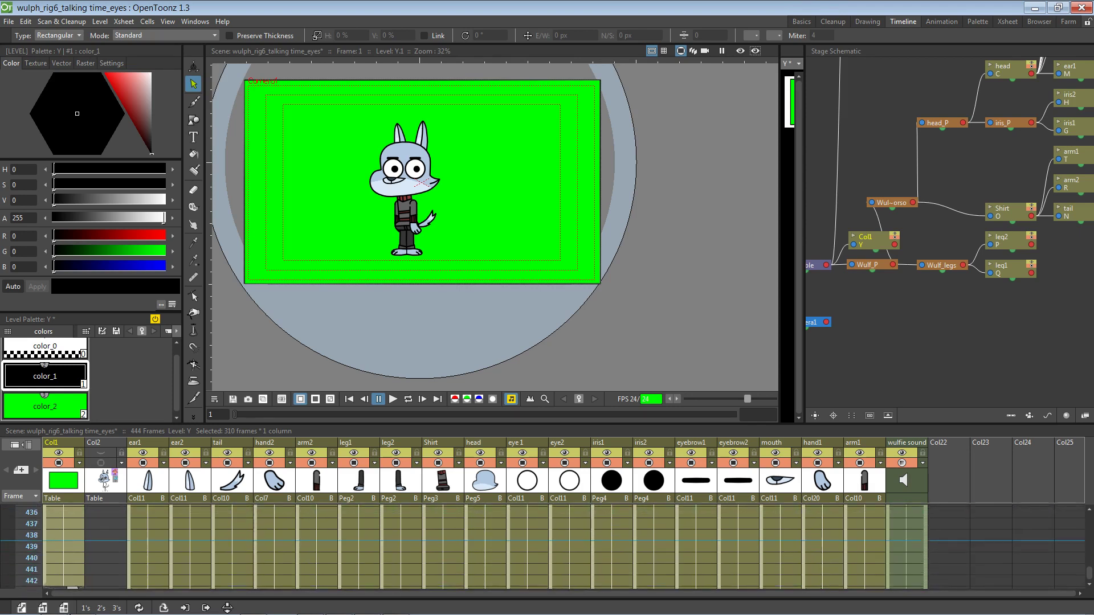
pyautogui.moveTo(78, 530); pyautogui.dragTo(77, 514)
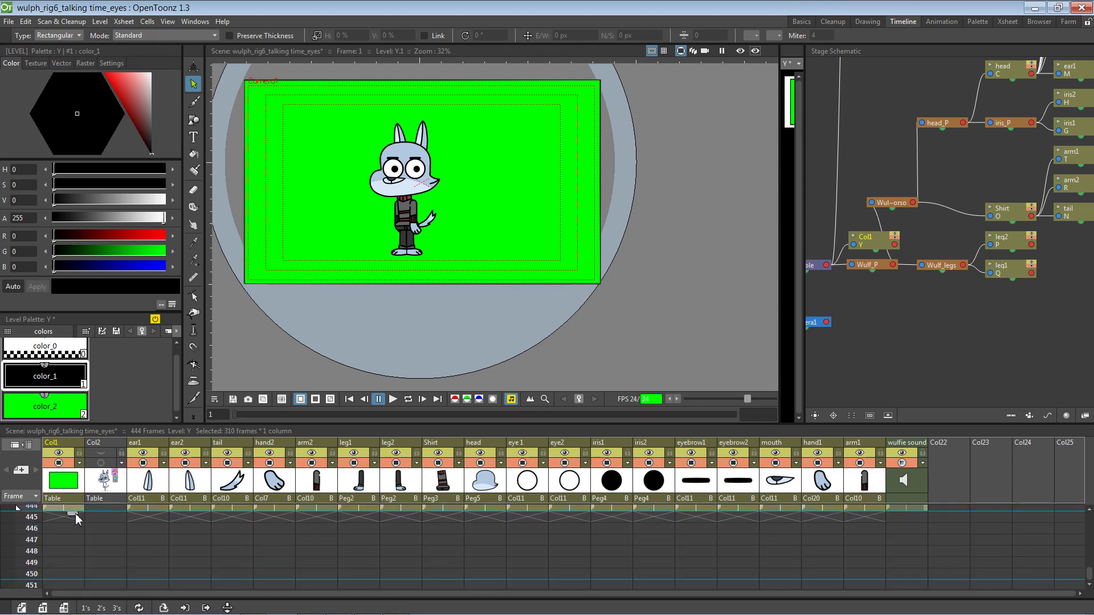
pyautogui.scroll(5, 137, 555)
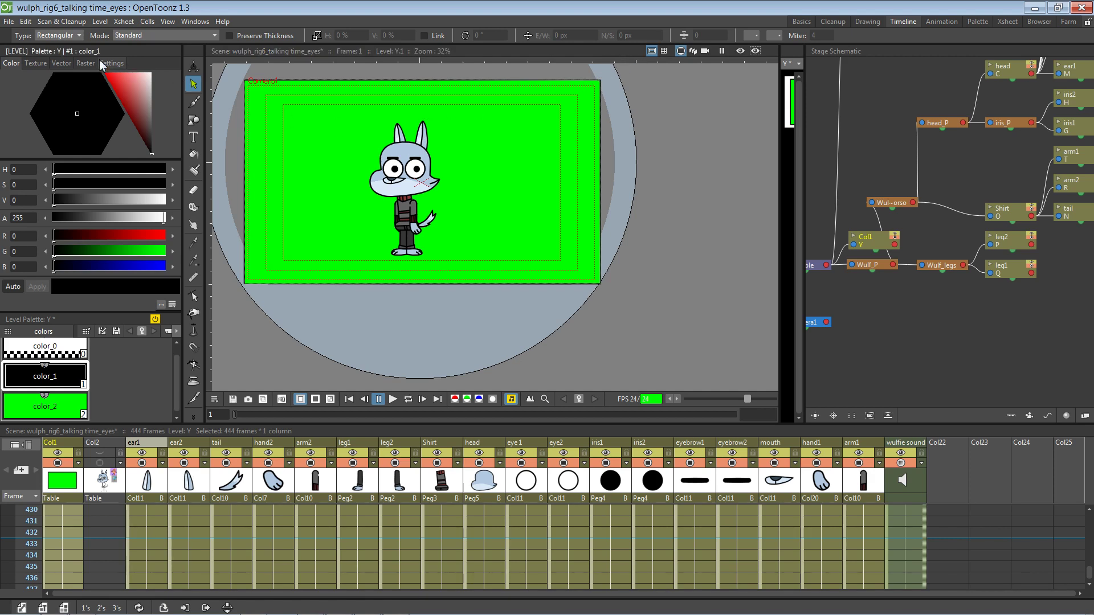
pyautogui.click(77, 35)
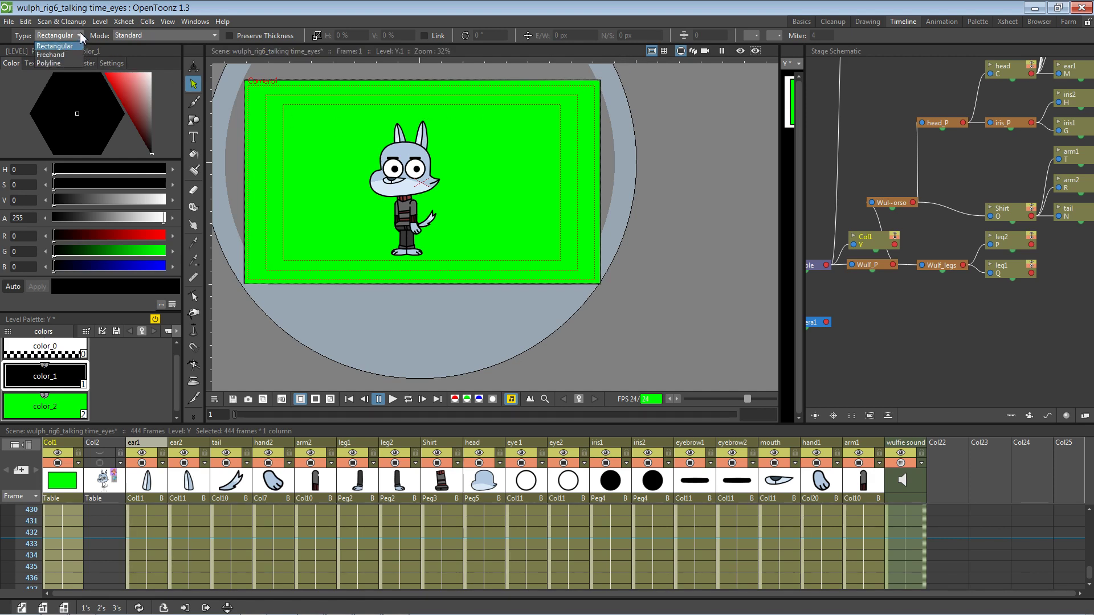
pyautogui.click(80, 32)
pyautogui.click(742, 256)
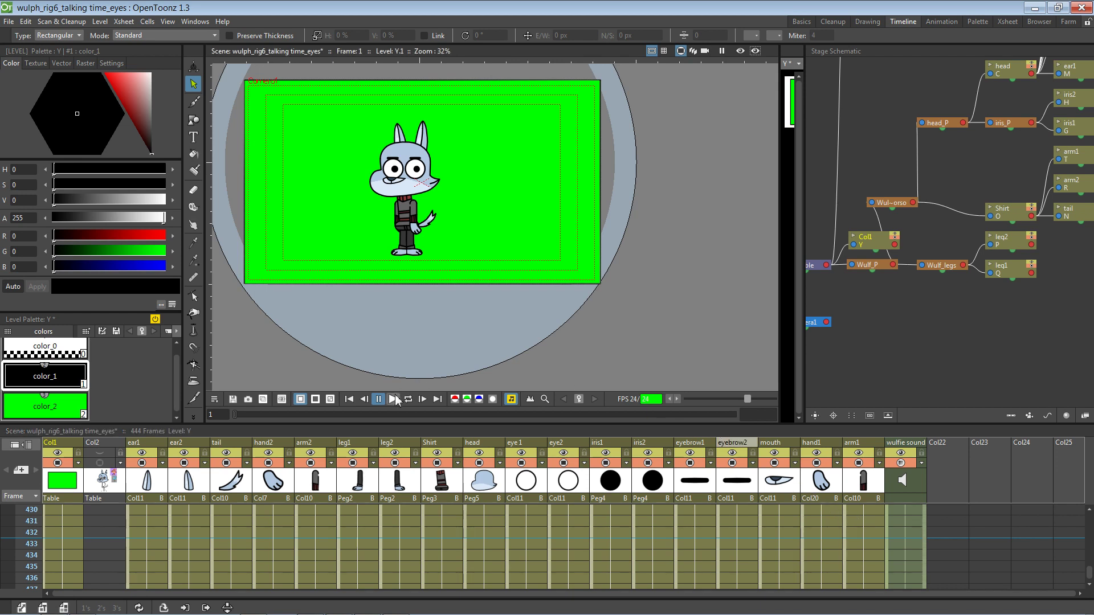
# Centre Wulph in the viewer, play and pause the talking animation, then return to frame 1
pyautogui.scroll(4, 455, 224)
pyautogui.moveTo(446, 250); pyautogui.dragTo(575, 336)
pyautogui.scroll(-2, 576, 336)
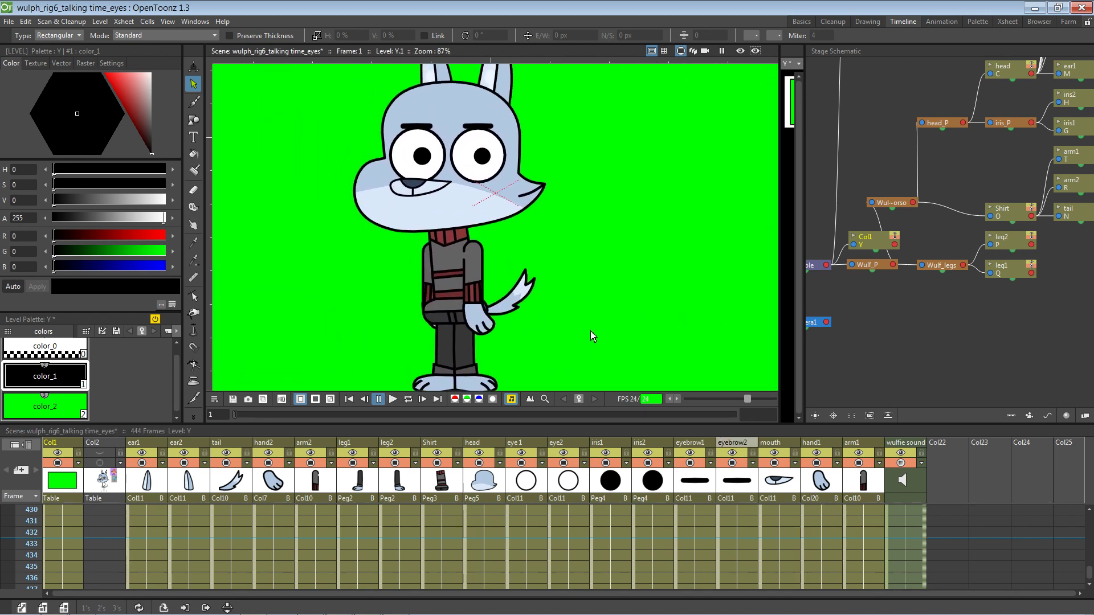
pyautogui.click(393, 399)
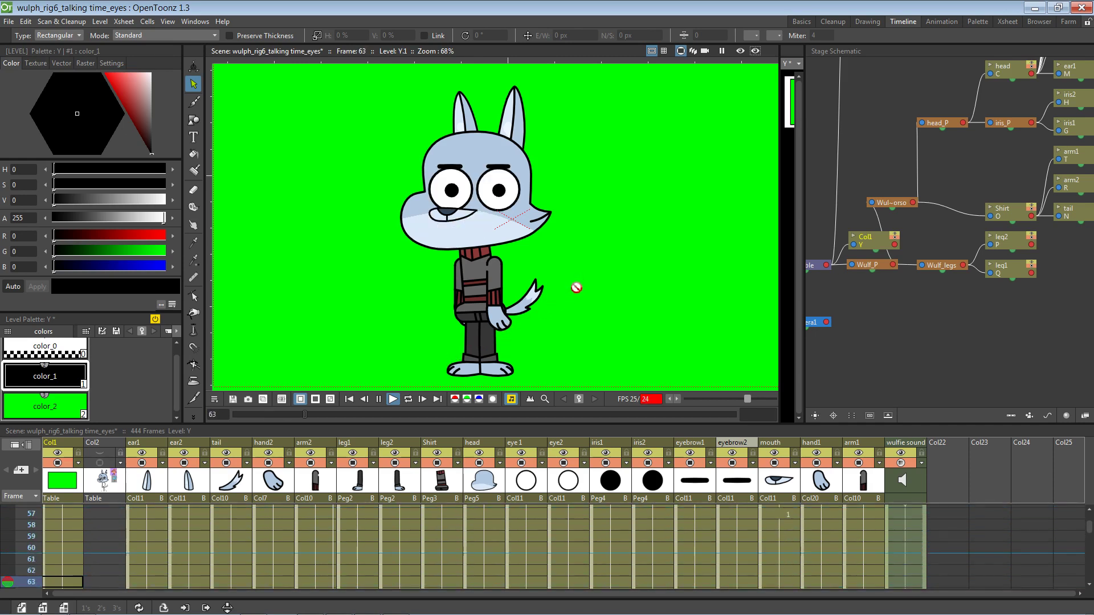
pyautogui.click(379, 400)
pyautogui.moveTo(358, 415); pyautogui.dragTo(234, 416)
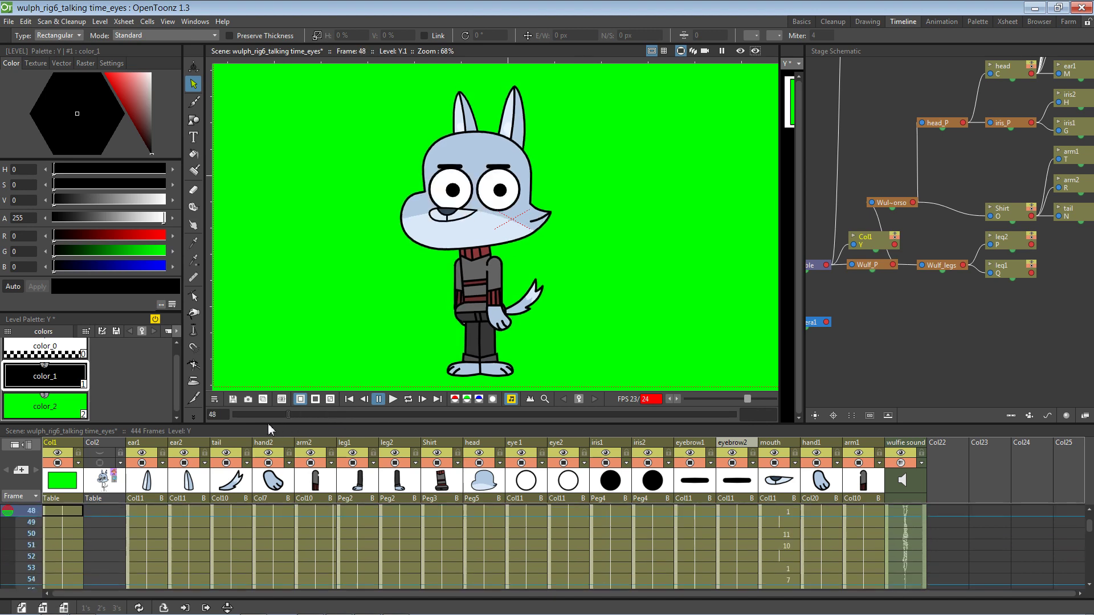
pyautogui.click(10, 22)
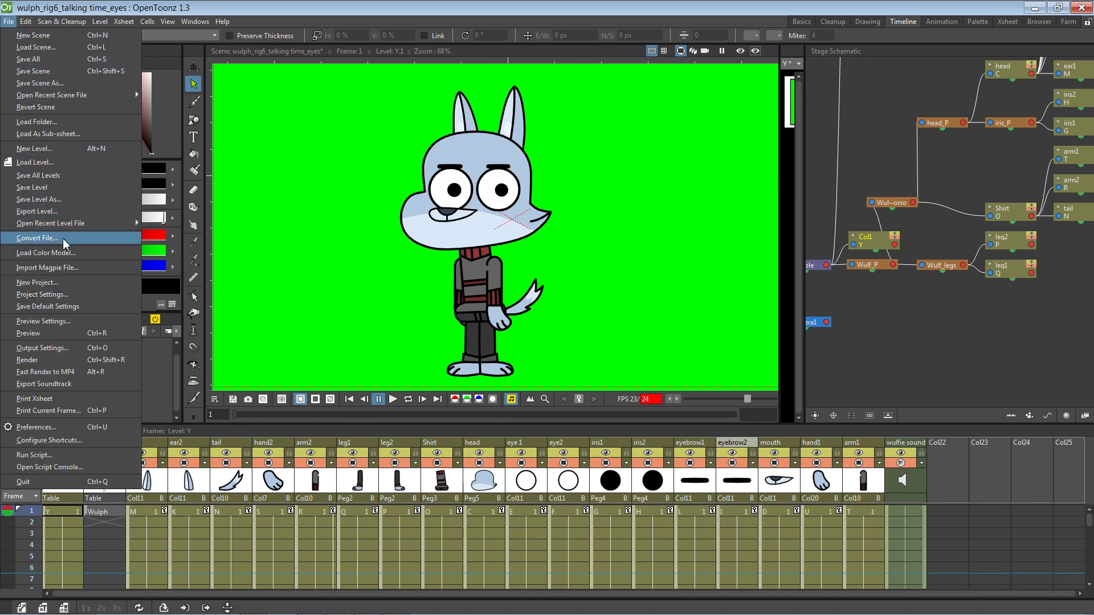
# Rename the render output to 'wulfie - speaks' and confirm the outputs folder as its destination
pyautogui.click(53, 348)
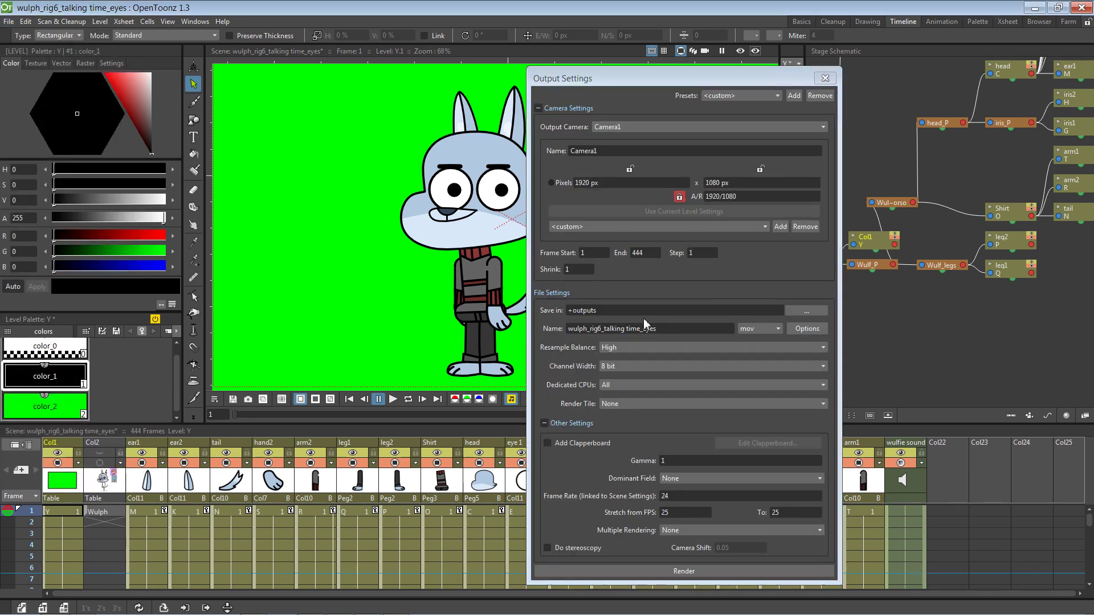
pyautogui.moveTo(672, 331); pyautogui.dragTo(546, 326)
pyautogui.write('wul')
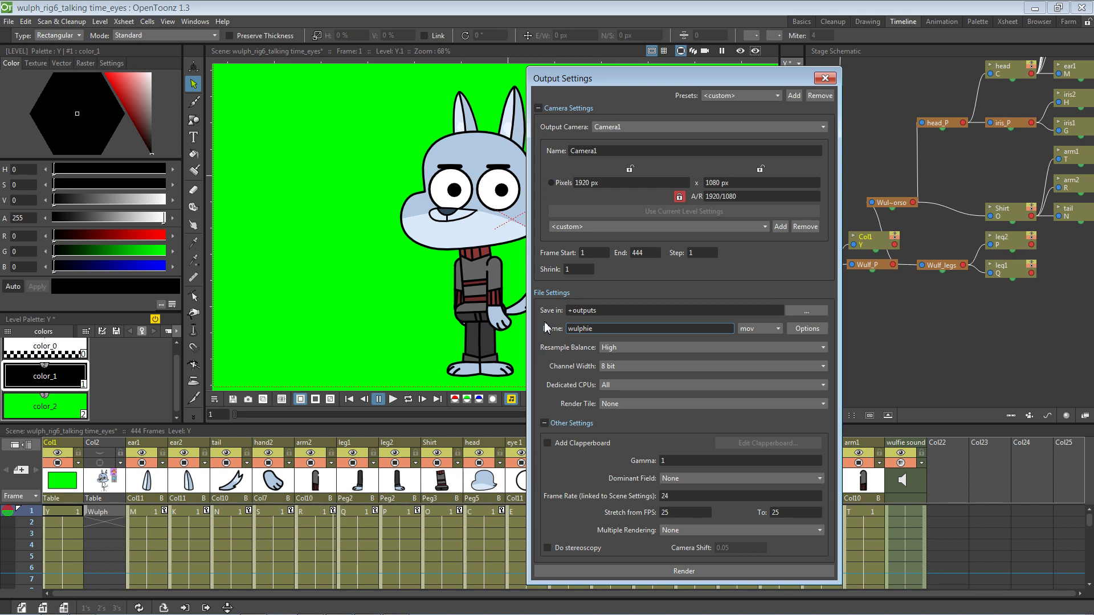
pyautogui.write('fie - speaks')
pyautogui.click(805, 311)
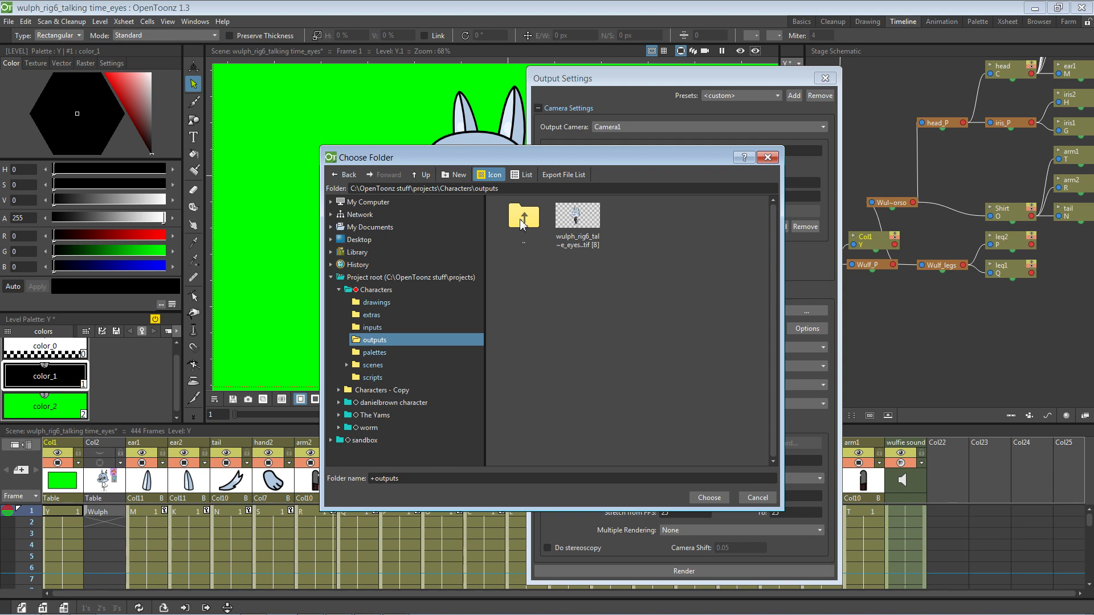
pyautogui.click(713, 498)
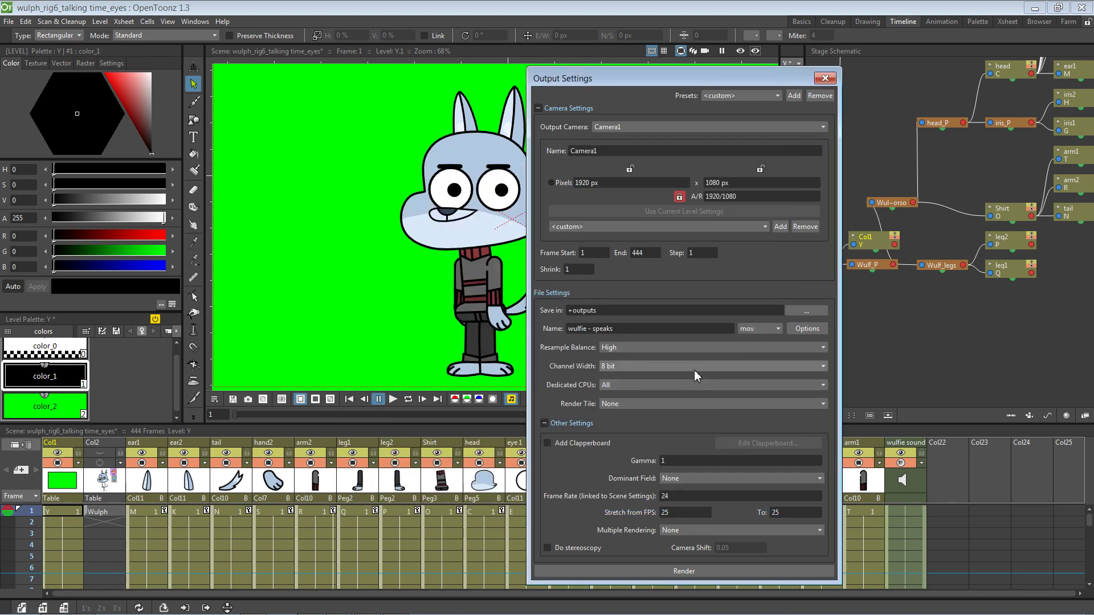
# Review Other Settings, toggle Add Clapperboard, and start rendering the wulfie - speaks MOV
pyautogui.click(567, 311)
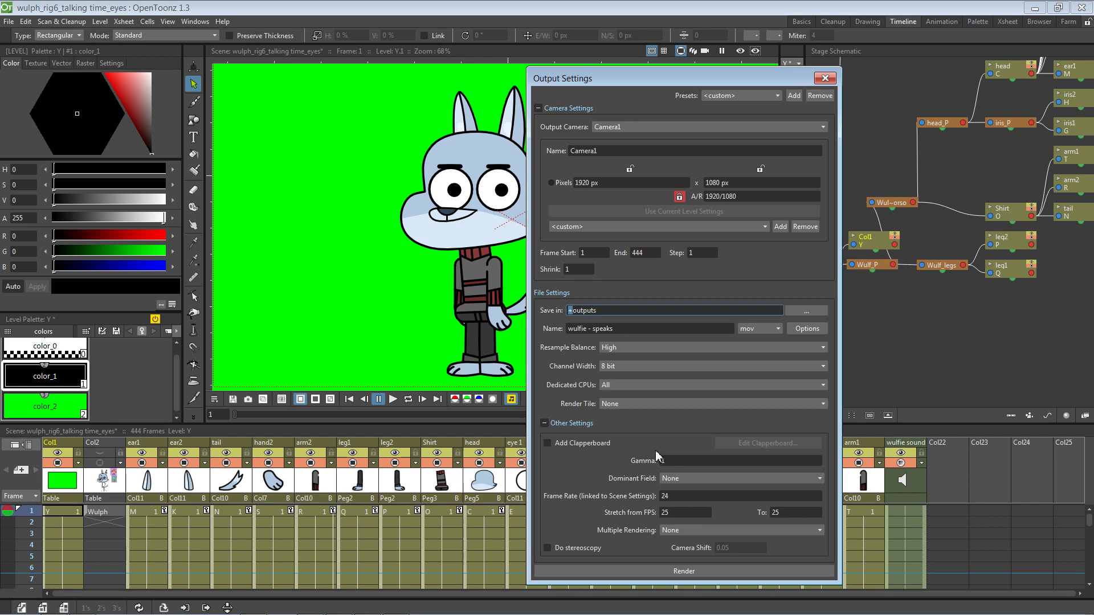
pyautogui.click(544, 424)
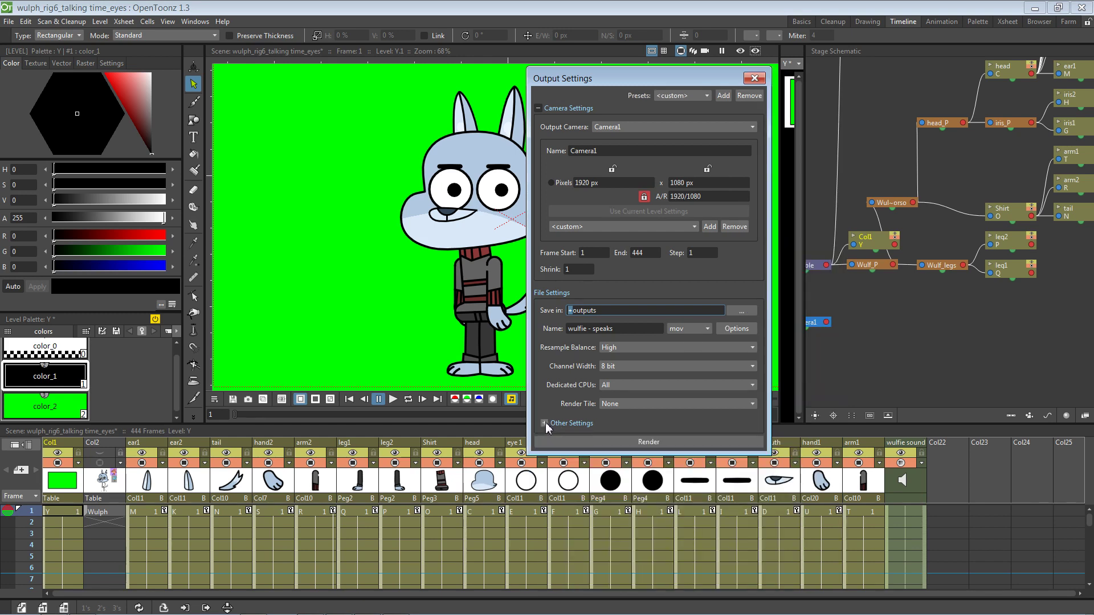
pyautogui.click(544, 424)
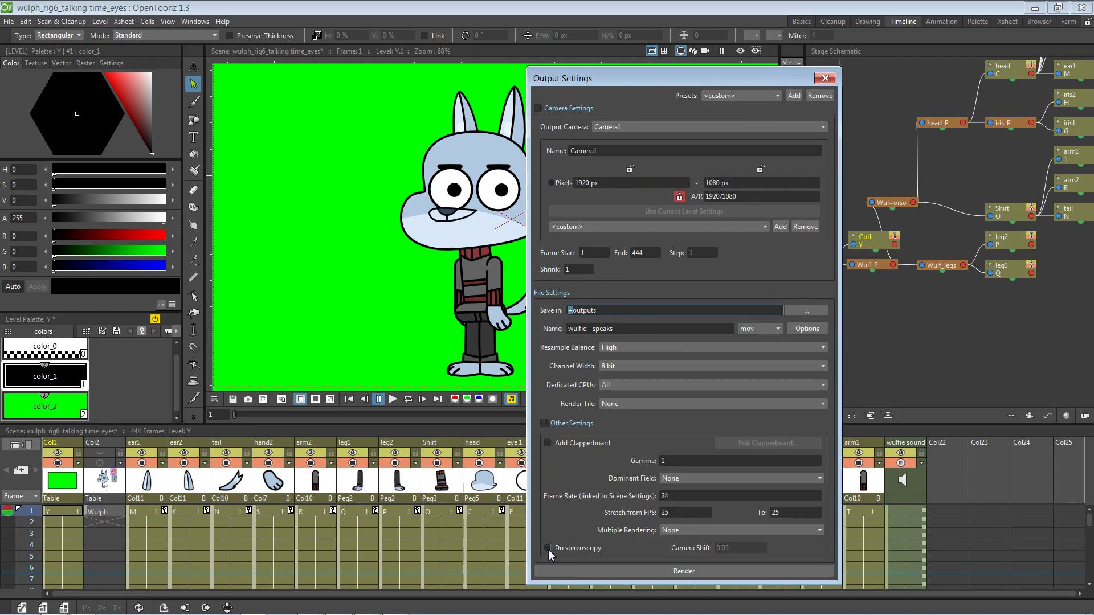
pyautogui.click(548, 444)
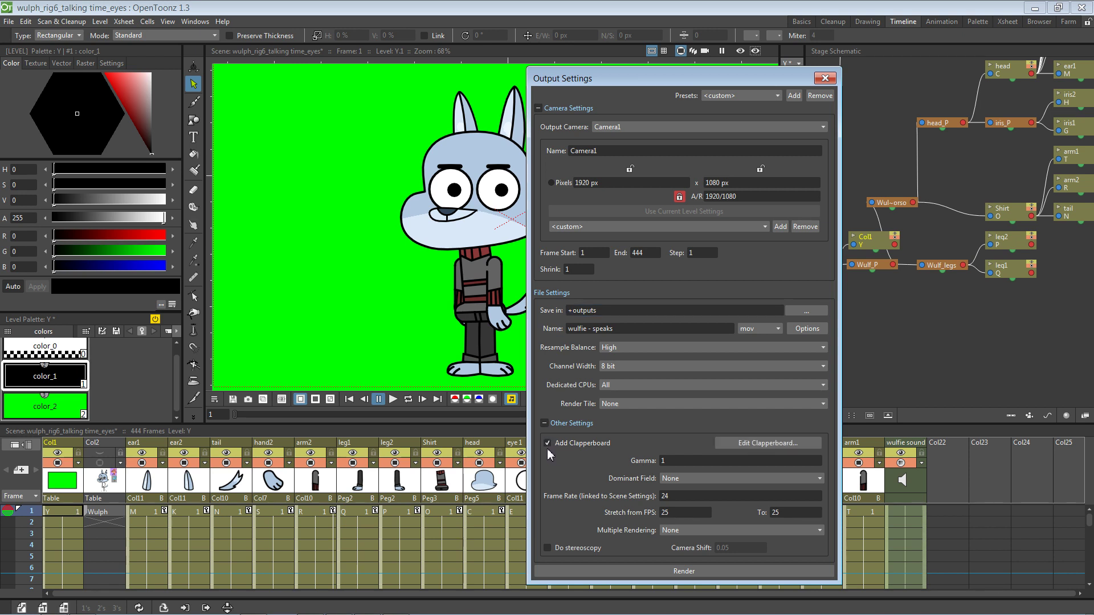
pyautogui.click(548, 444)
pyautogui.click(545, 424)
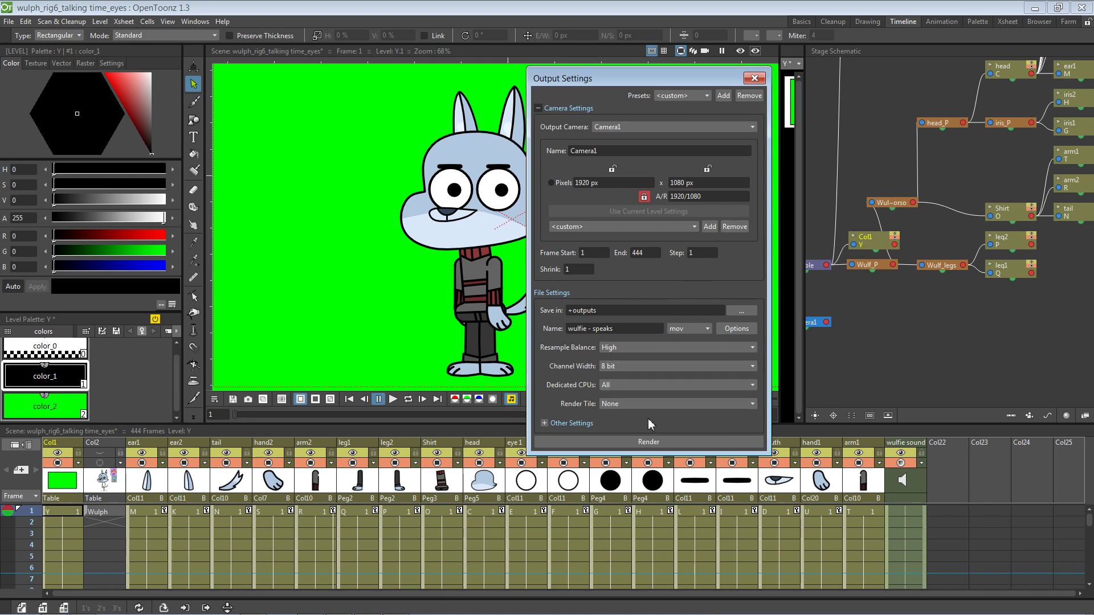
pyautogui.click(644, 442)
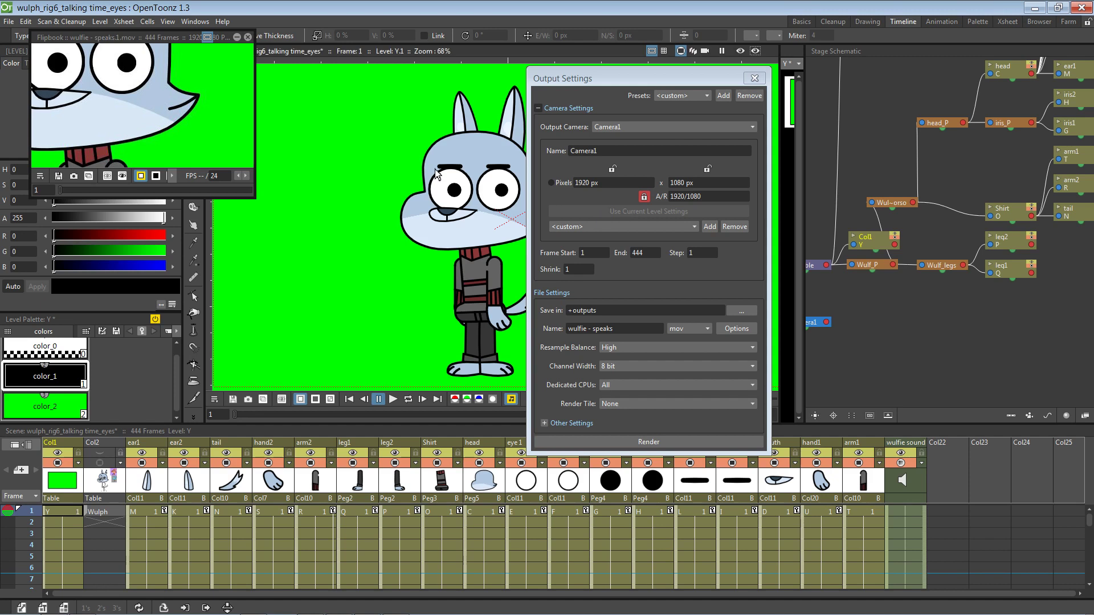
# Centre the Flipbook, jump to frame 202, and set the playback rate to 24 fps
pyautogui.moveTo(216, 37); pyautogui.dragTo(600, 92)
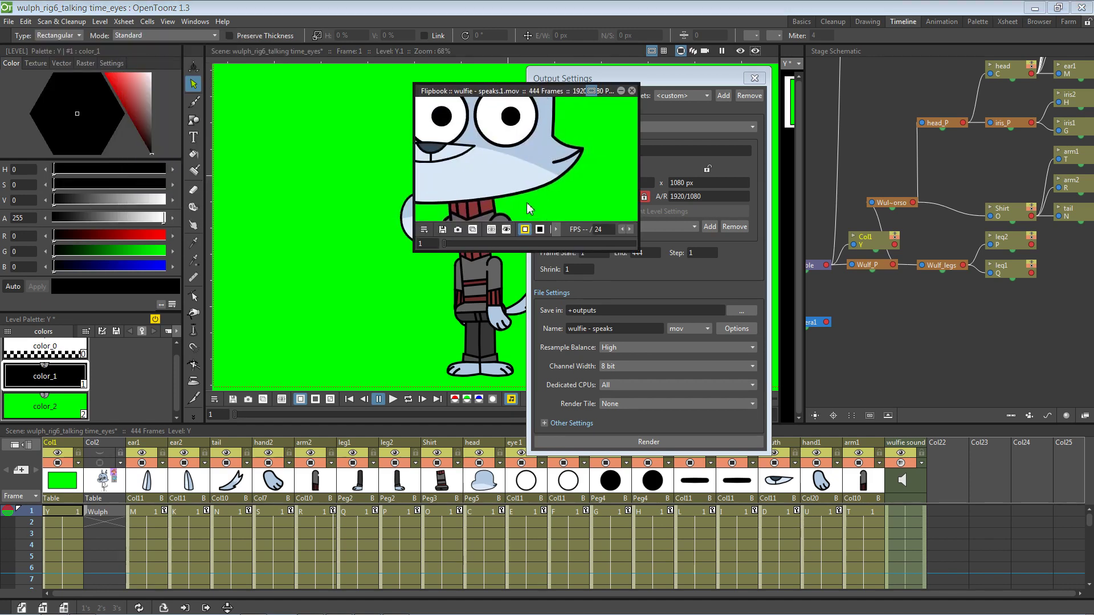
pyautogui.scroll(-6, 525, 164)
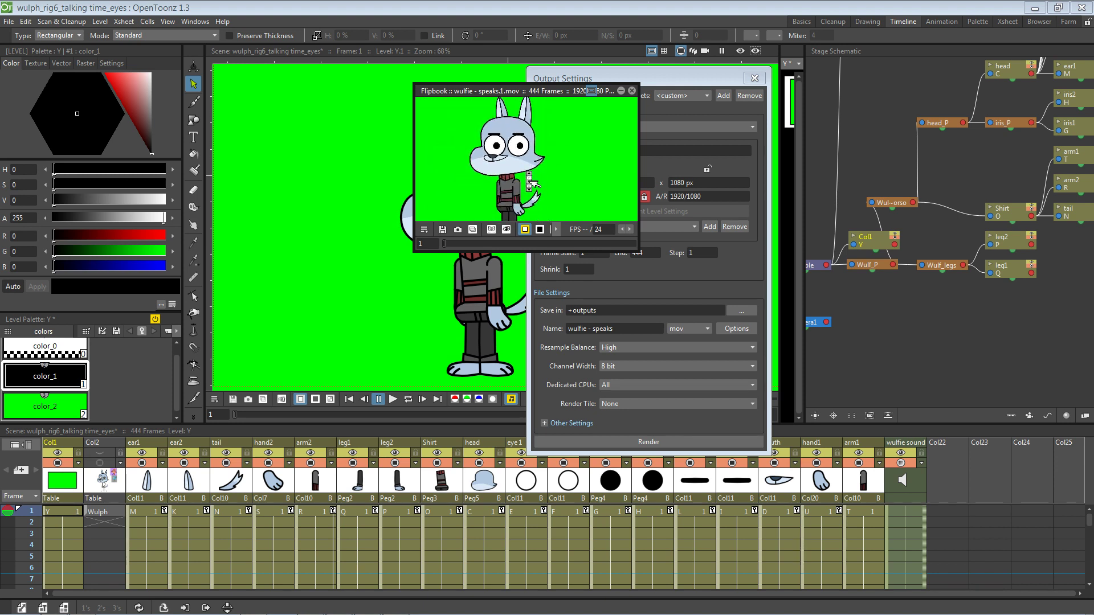
pyautogui.scroll(1, 535, 179)
pyautogui.scroll(-1, 535, 174)
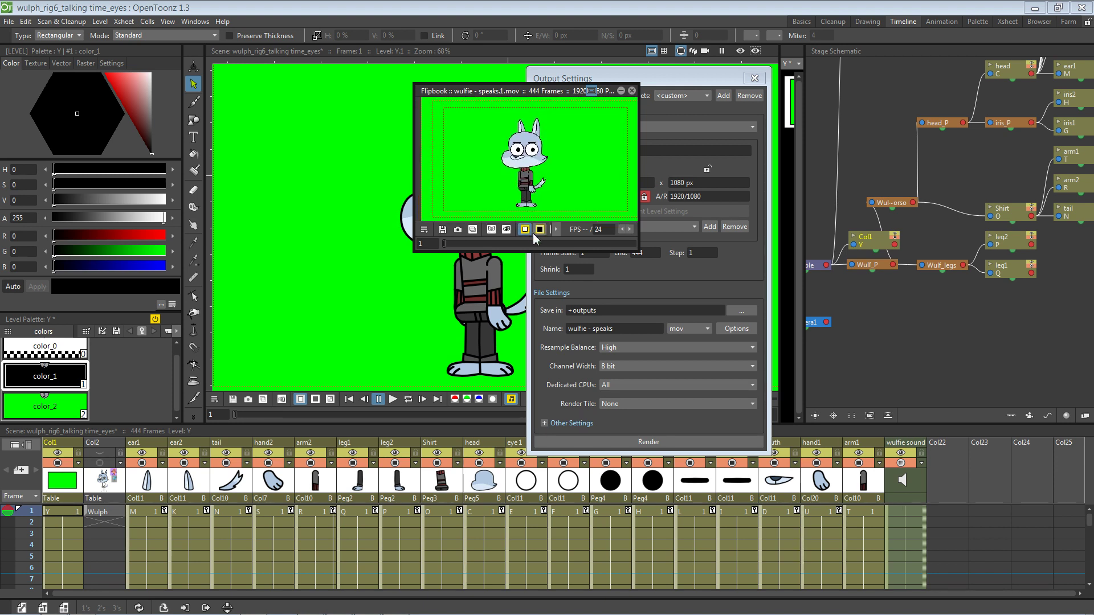
pyautogui.moveTo(444, 246)
pyautogui.mouseDown()
pyautogui.moveTo(529, 238)
pyautogui.moveTo(436, 244)
pyautogui.mouseUp()
pyautogui.click(630, 228)
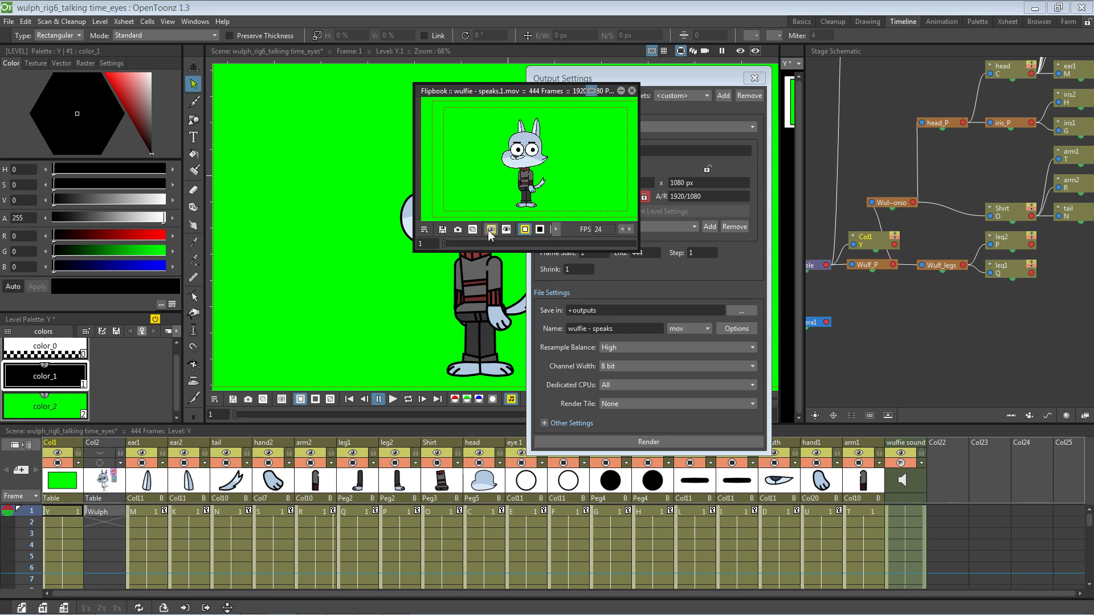
# Play the rendered wulfie - speaks movie, pause it, and close the Flipbook
pyautogui.click(425, 229)
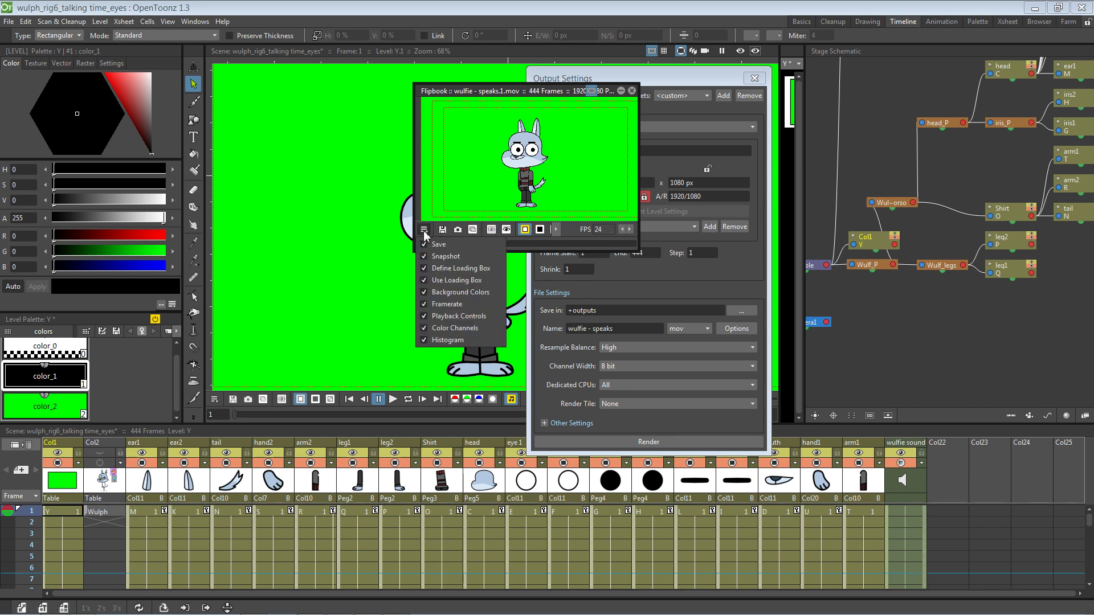
pyautogui.click(424, 230)
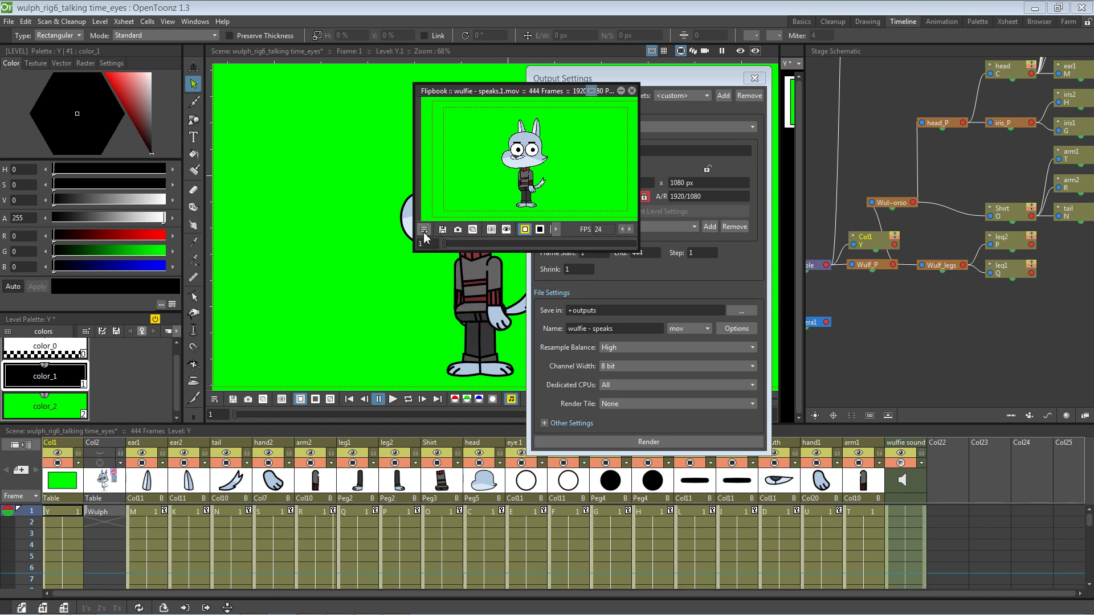
pyautogui.click(556, 230)
pyautogui.click(545, 229)
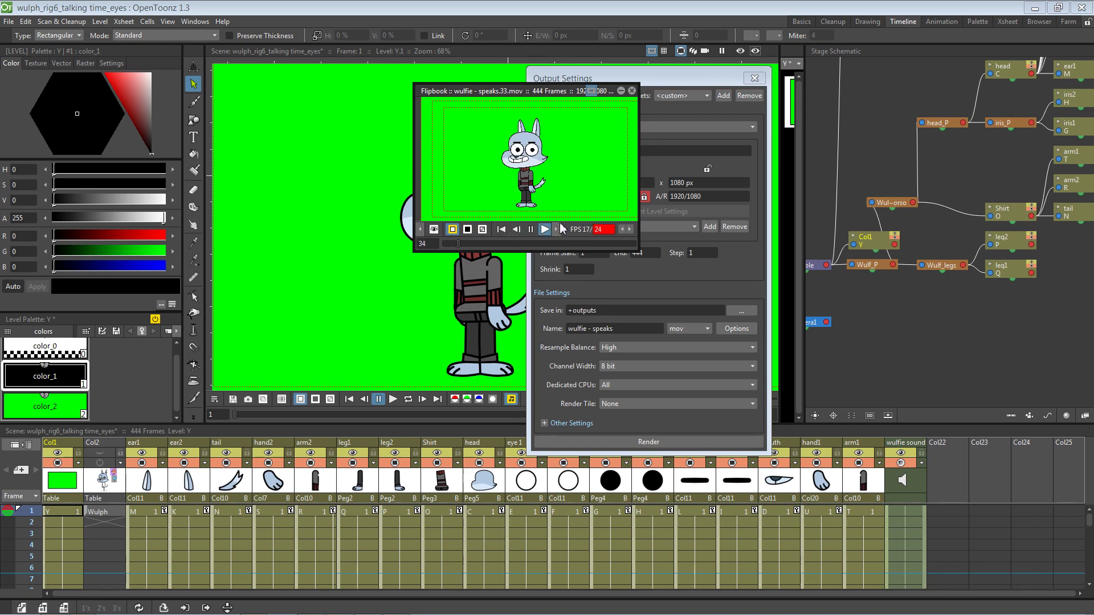
pyautogui.click(533, 230)
pyautogui.click(632, 90)
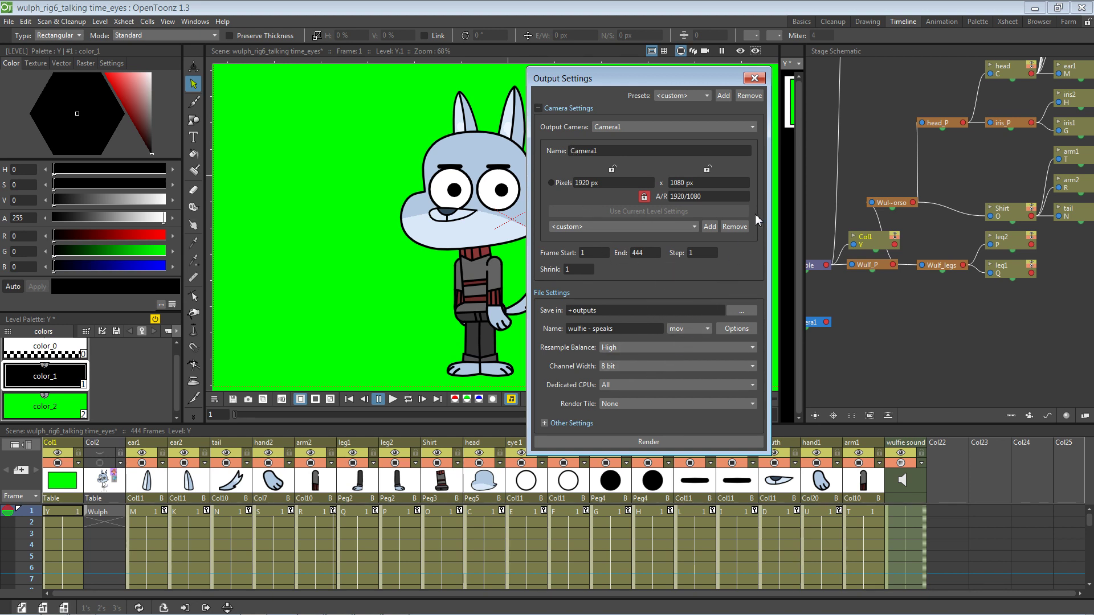
# Collapse Other Settings and Camera Settings, then close the Output Settings dialog
pyautogui.click(545, 423)
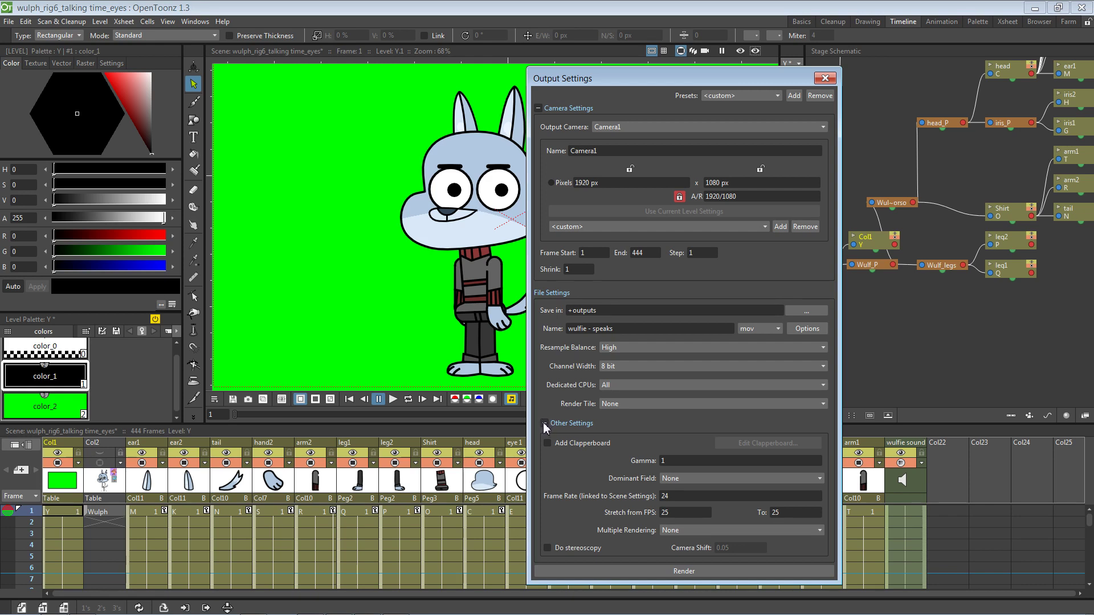
pyautogui.click(544, 423)
pyautogui.click(539, 108)
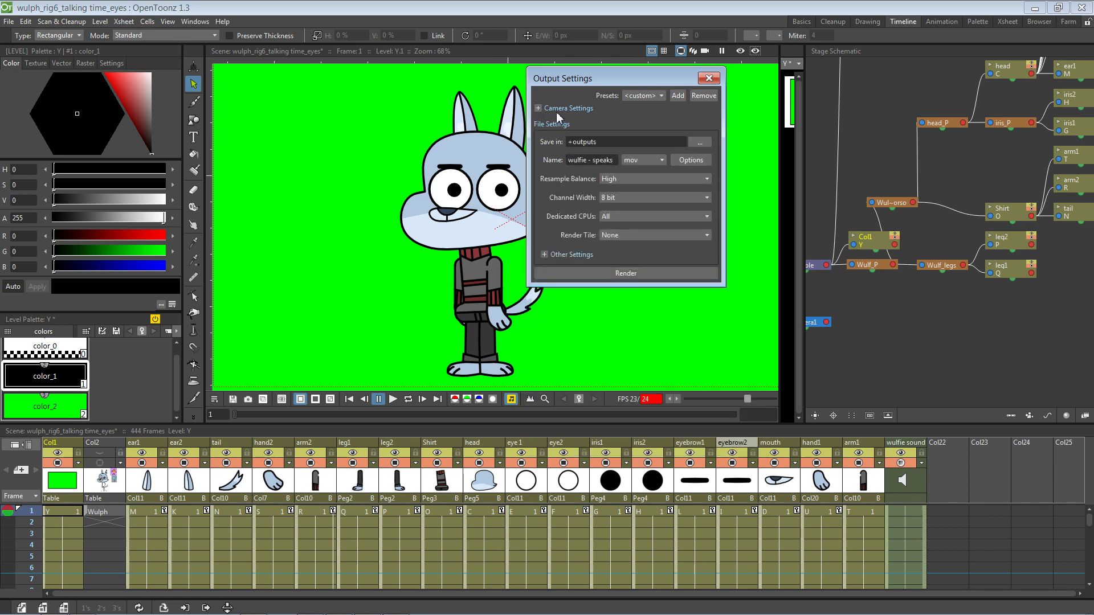
pyautogui.click(708, 78)
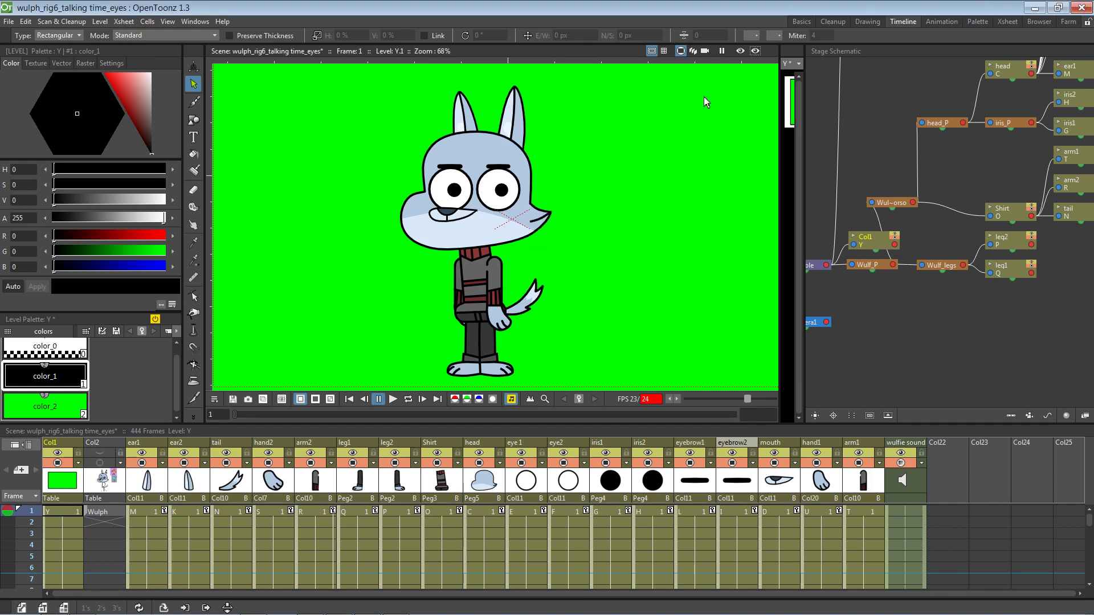